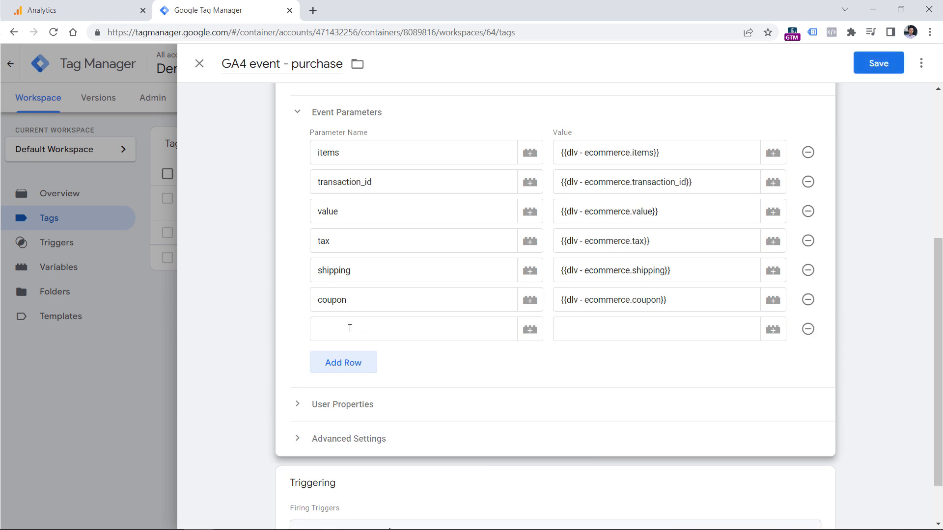
- Add a currency event parameter to the GA4 purchase tag, trying EUR, USD and $ as its value
{"action": "type", "text": "cy"}
{"action": "left_click", "coordinate": [655, 326]}
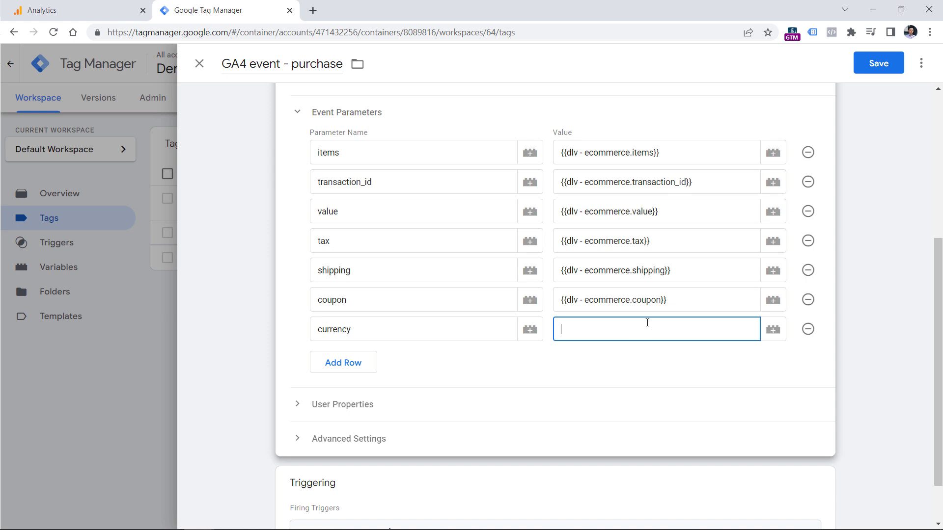
{"action": "type", "text": "EUR"}
{"action": "double_click", "coordinate": [647, 323]}
{"action": "type", "text": "USD"}
{"action": "double_click", "coordinate": [573, 328]}
{"action": "type", "text": "$"}
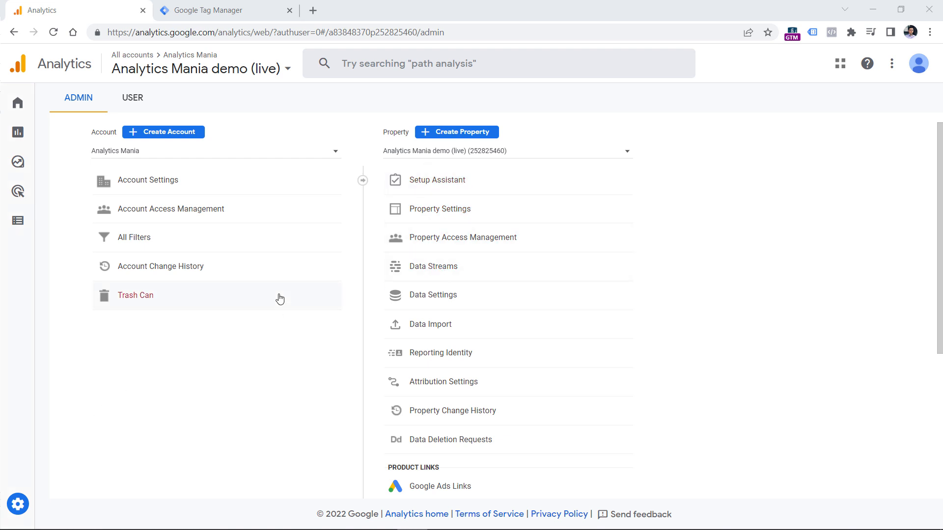
- Switch to Analytics and open the more tagging settings of the GTM Sandbox website data stream
{"action": "left_click", "coordinate": [442, 269]}
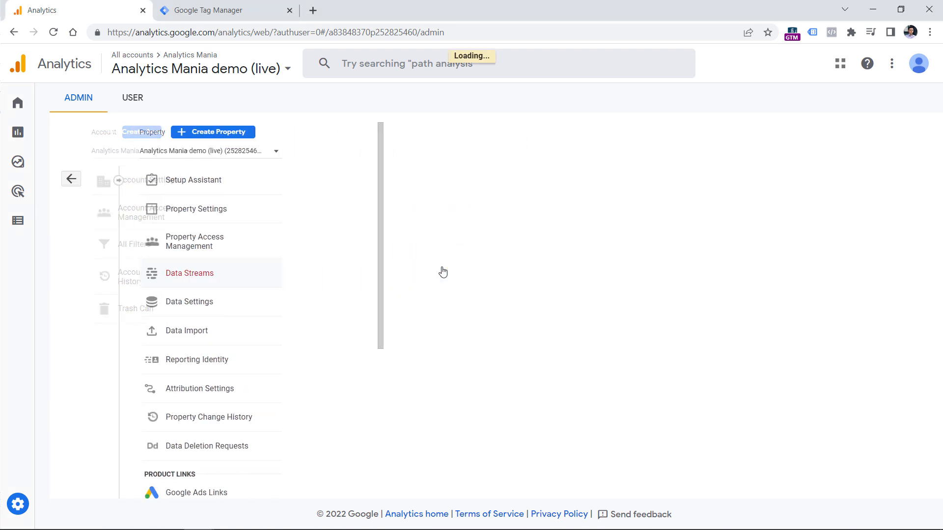
{"action": "left_click", "coordinate": [346, 216]}
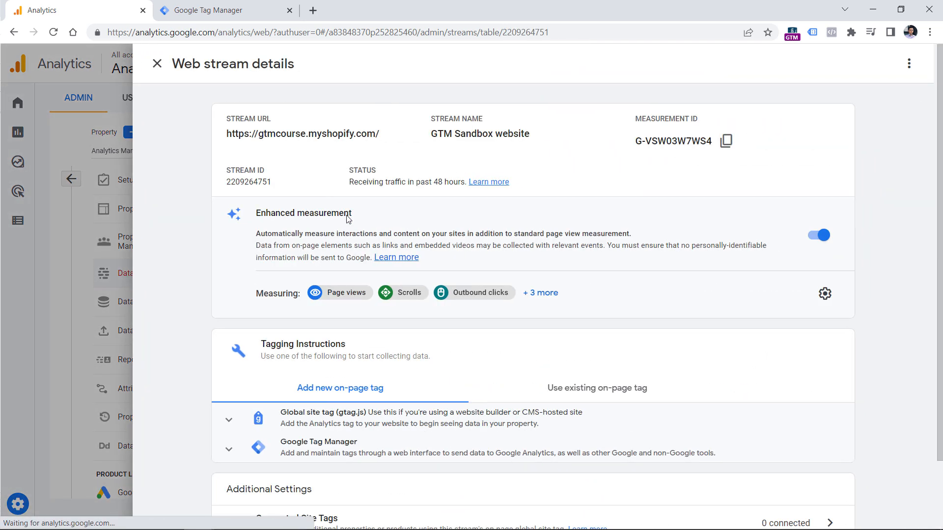
{"action": "scroll", "coordinate": [299, 505], "scroll_direction": "down", "scroll_amount": 2}
{"action": "left_click", "coordinate": [306, 510]}
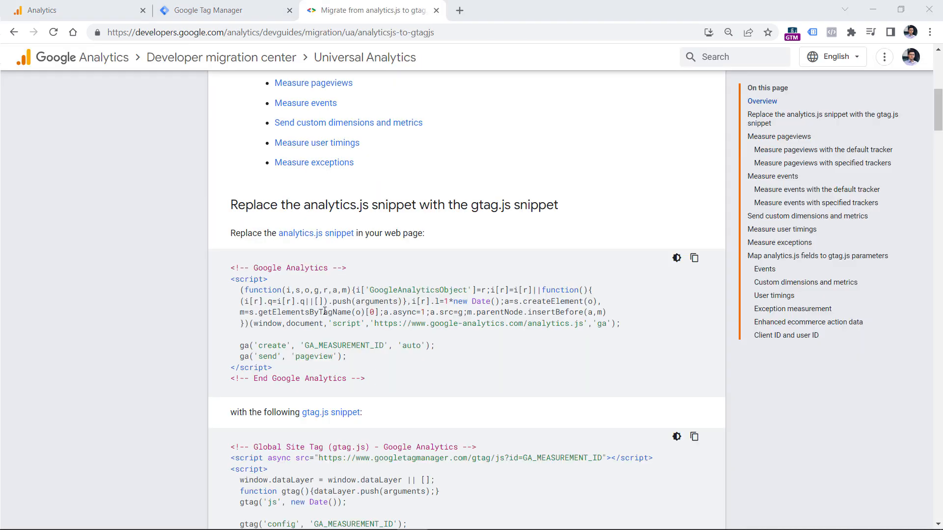
- Examine the analytics.js snippet in the gtag.js migration guide alongside the stream's Collect Universal Analytics events setting
{"action": "left_click_drag", "start_coordinate": [532, 323], "coordinate": [583, 323]}
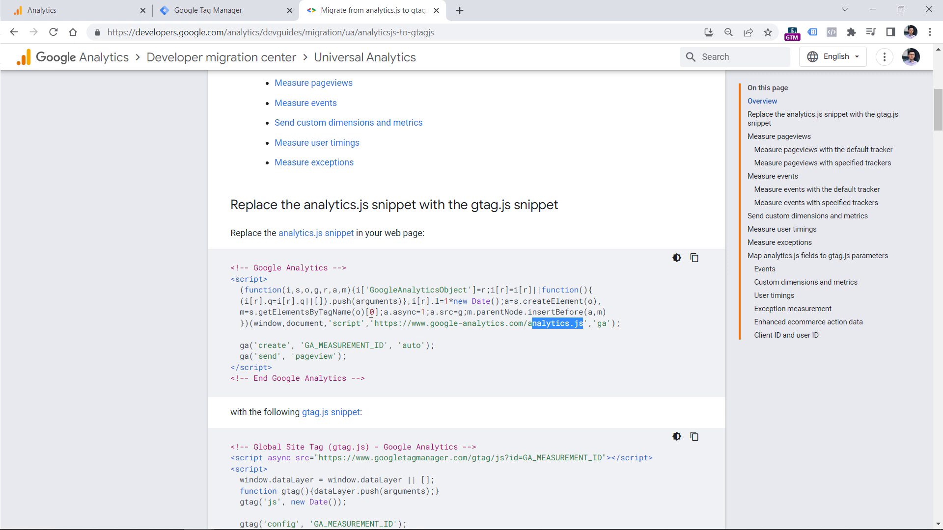
{"action": "key", "text": "ctrl+1"}
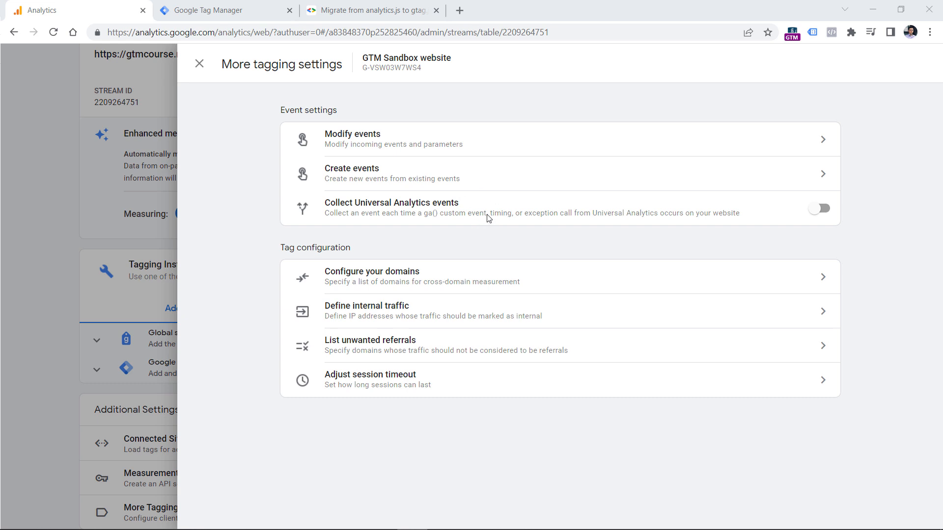
{"action": "left_click", "coordinate": [358, 10]}
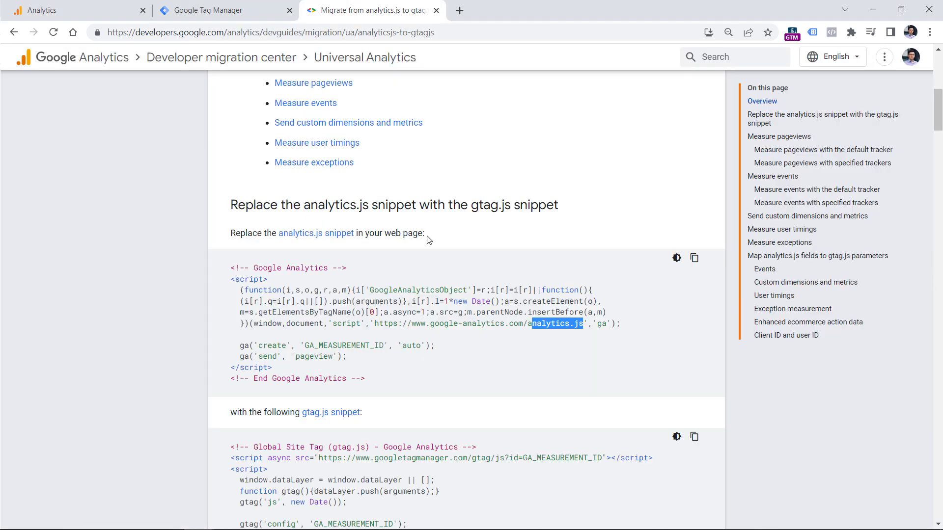
{"action": "scroll", "coordinate": [321, 298], "scroll_direction": "down", "scroll_amount": 4}
{"action": "left_click_drag", "start_coordinate": [286, 334], "coordinate": [220, 242]}
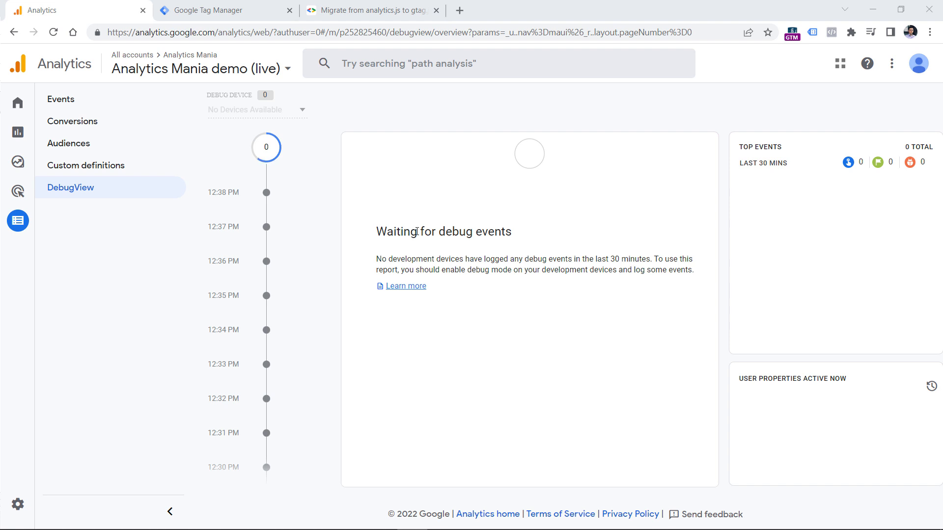
- Check the Google Analytics Debugger's status in the browser's extension list
{"action": "left_click", "coordinate": [230, 7]}
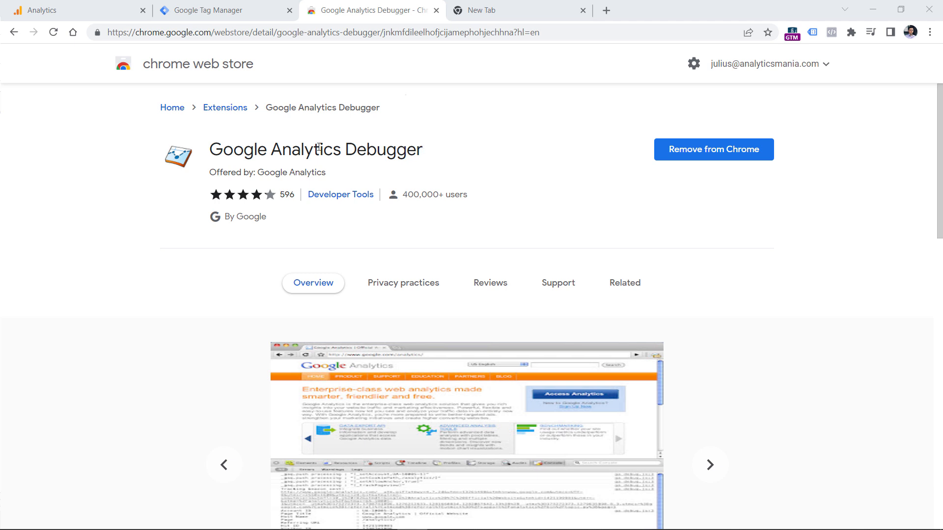
{"action": "left_click", "coordinate": [851, 32]}
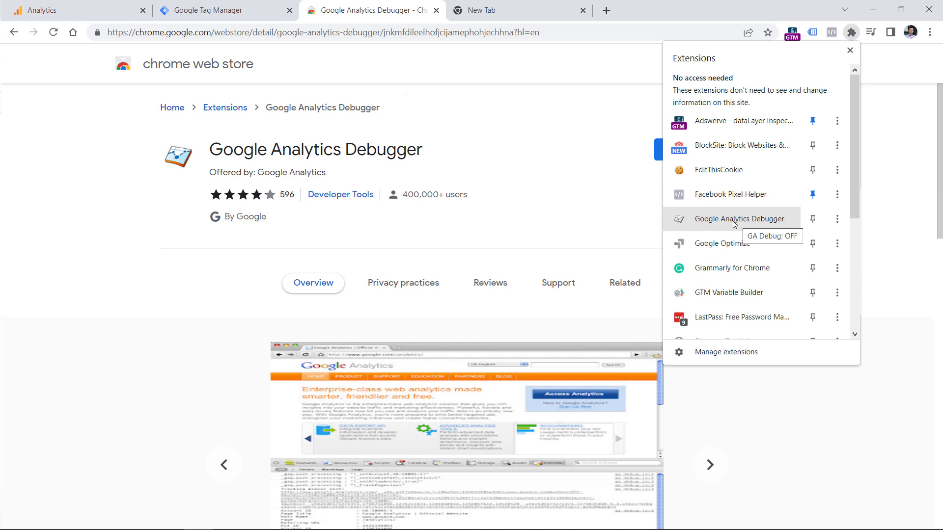
- In Tag Manager, add a debug_mode field with the value true to the GA4 config tag
{"action": "left_click", "coordinate": [225, 4]}
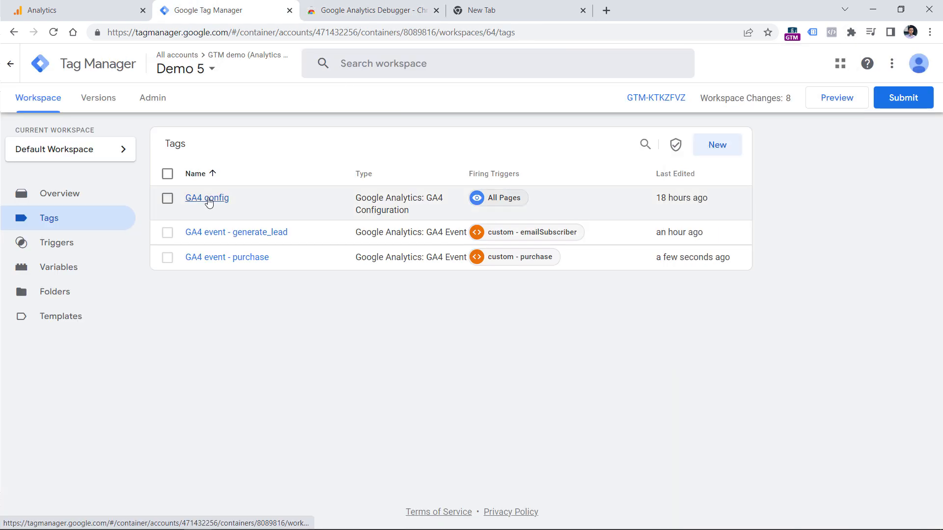
{"action": "left_click", "coordinate": [208, 199]}
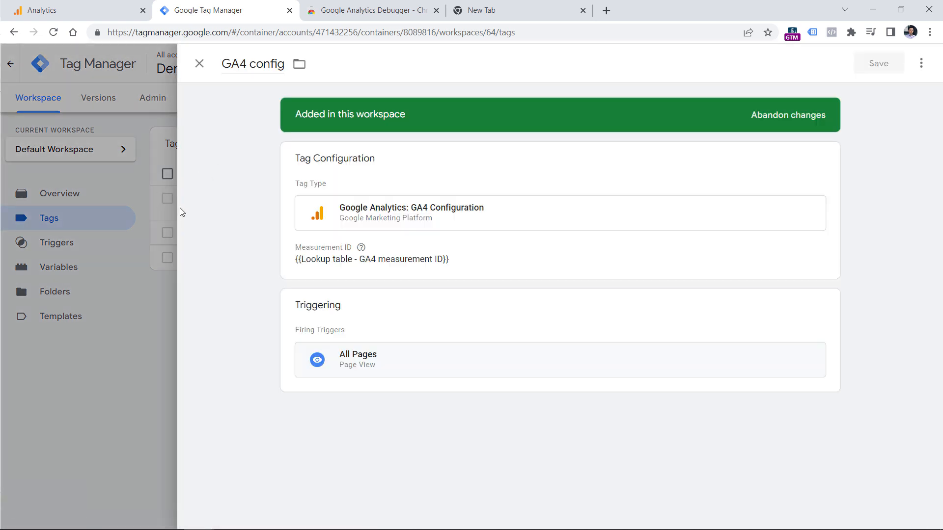
{"action": "left_click", "coordinate": [501, 248]}
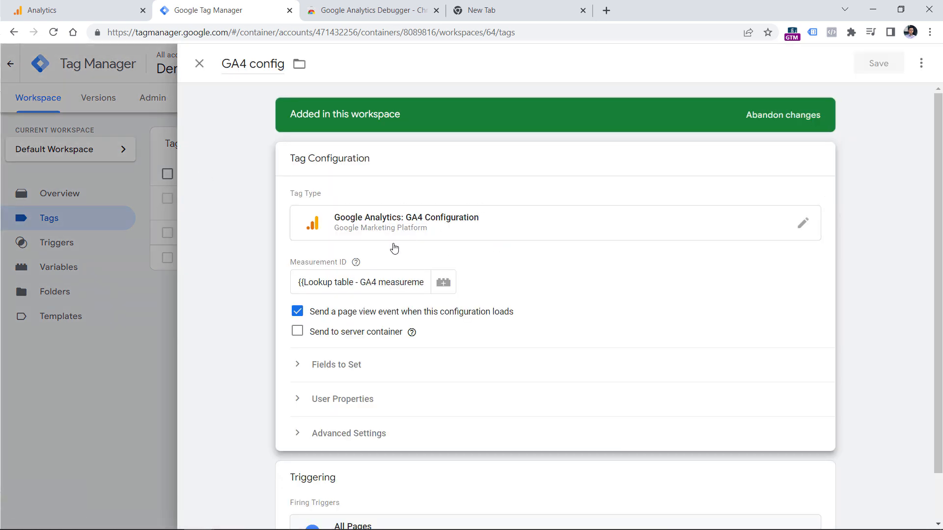
{"action": "left_click", "coordinate": [337, 364]}
{"action": "type", "text": "debug_mode"}
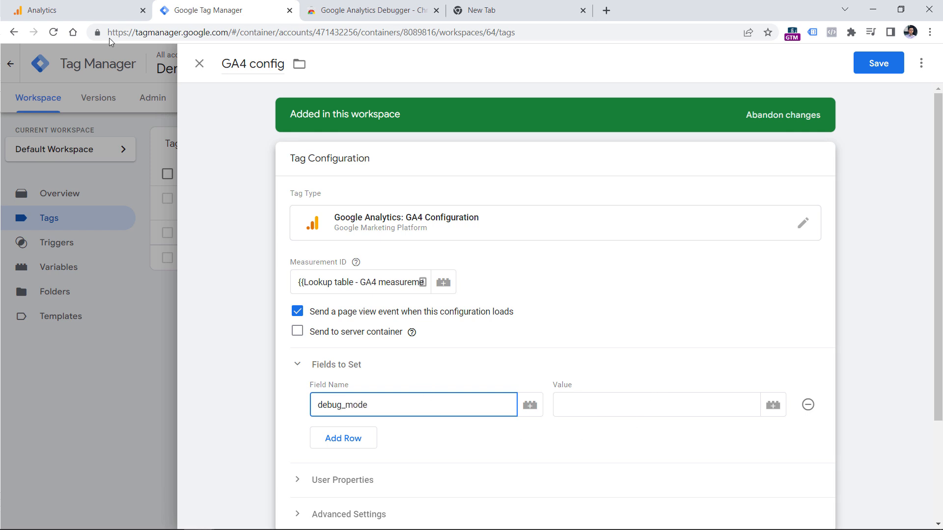
{"action": "left_click", "coordinate": [74, 10]}
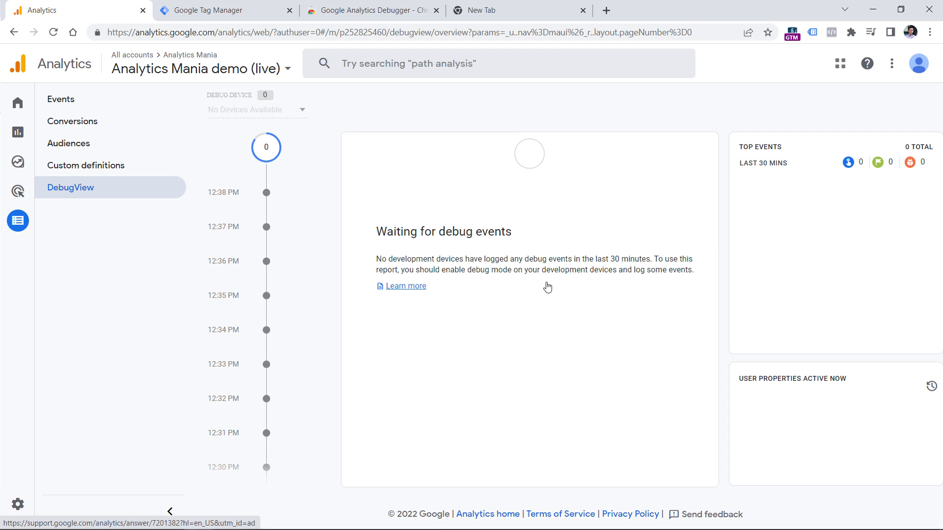
{"action": "key", "text": "ctrl+Tab"}
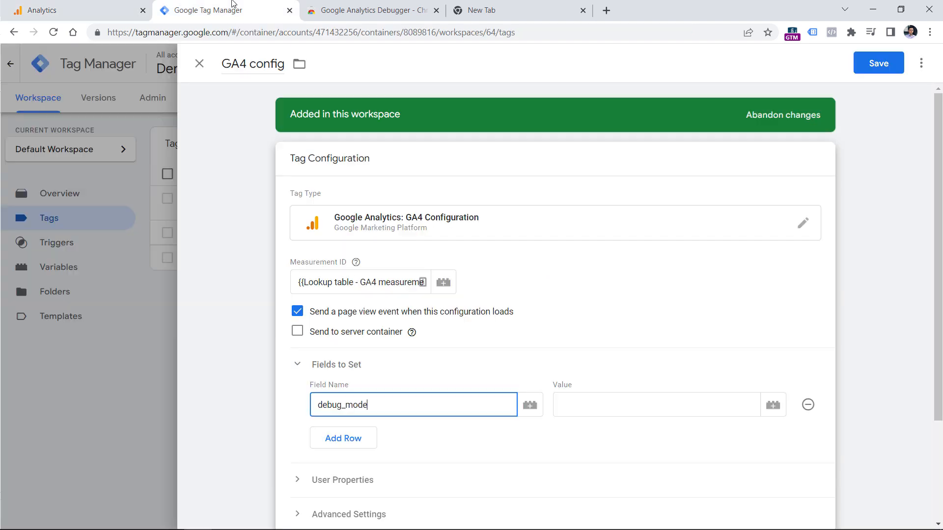
{"action": "left_click", "coordinate": [572, 401]}
{"action": "type", "text": "true"}
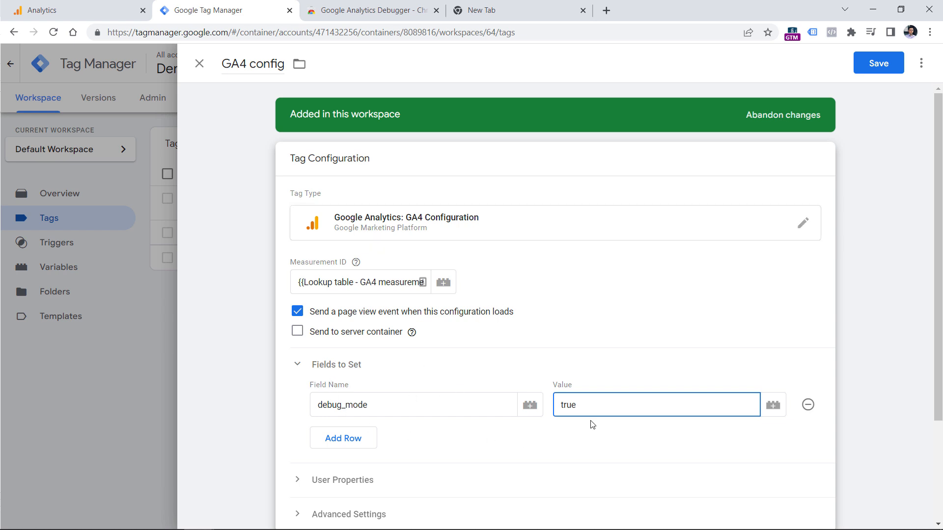
- Check DebugView in Analytics, and remove the debug_mode field from the GA4 config tag
{"action": "left_click", "coordinate": [45, 4]}
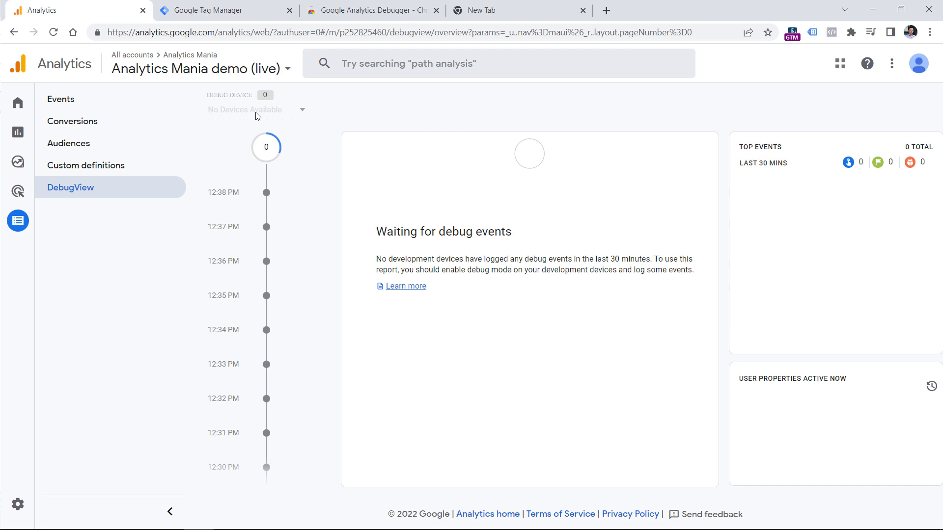
{"action": "left_click", "coordinate": [228, 10]}
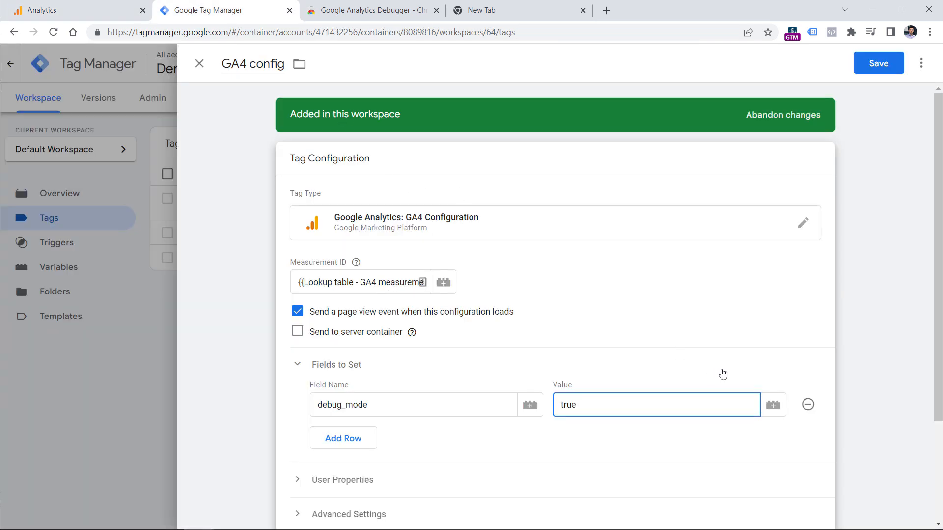
{"action": "left_click", "coordinate": [808, 404]}
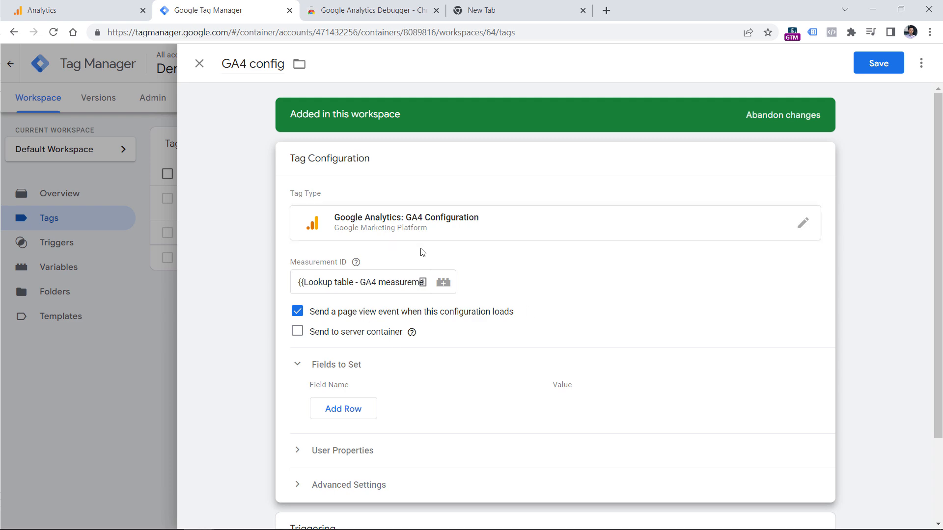
- Turn on the Google Analytics Debugger extension and check its status in the extension list
{"action": "left_click", "coordinate": [84, 9]}
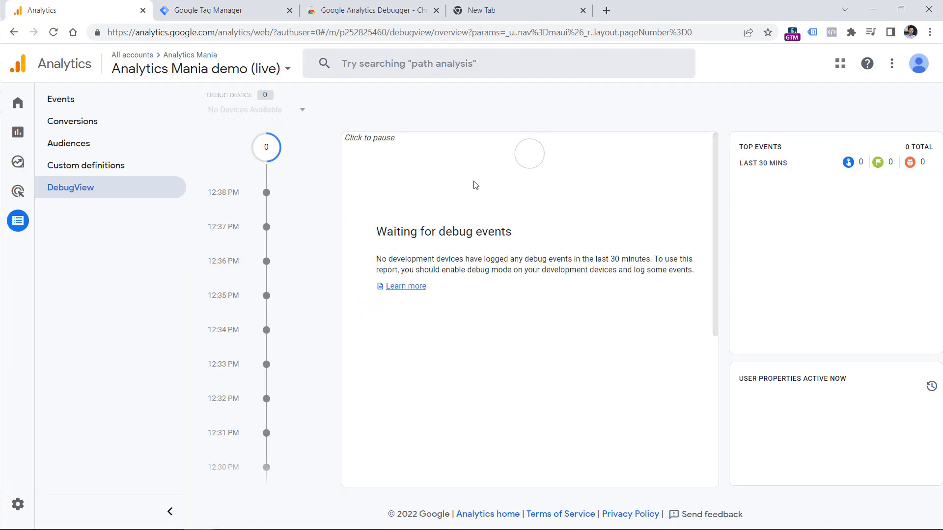
{"action": "left_click", "coordinate": [362, 11]}
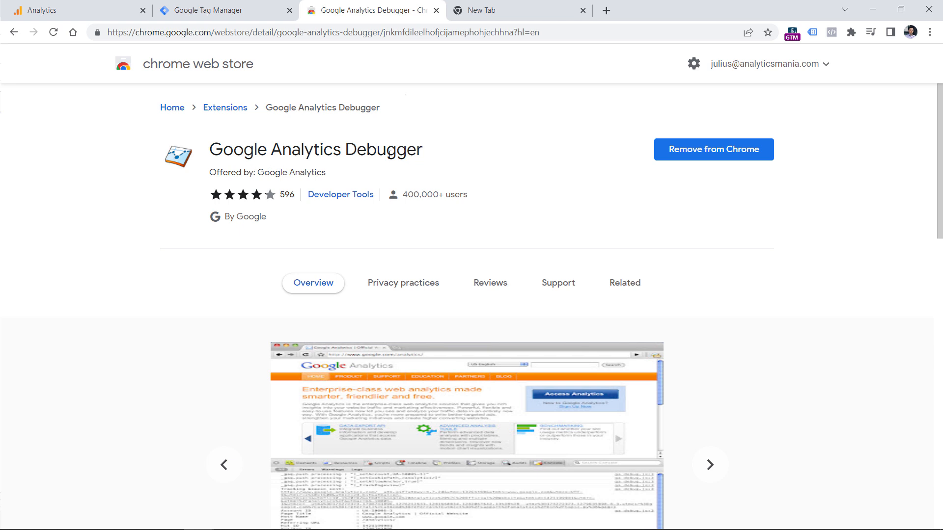
{"action": "left_click", "coordinate": [851, 32]}
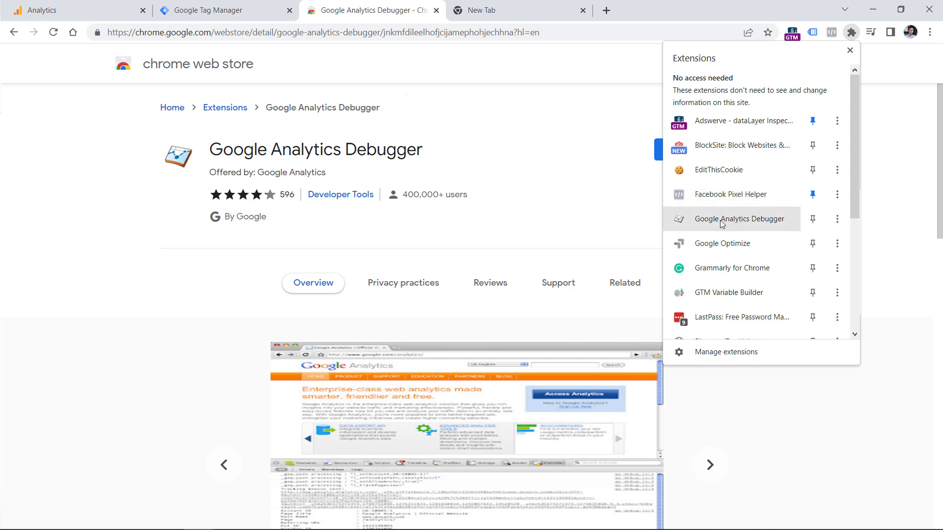
{"action": "left_click", "coordinate": [739, 224]}
{"action": "left_click", "coordinate": [851, 32]}
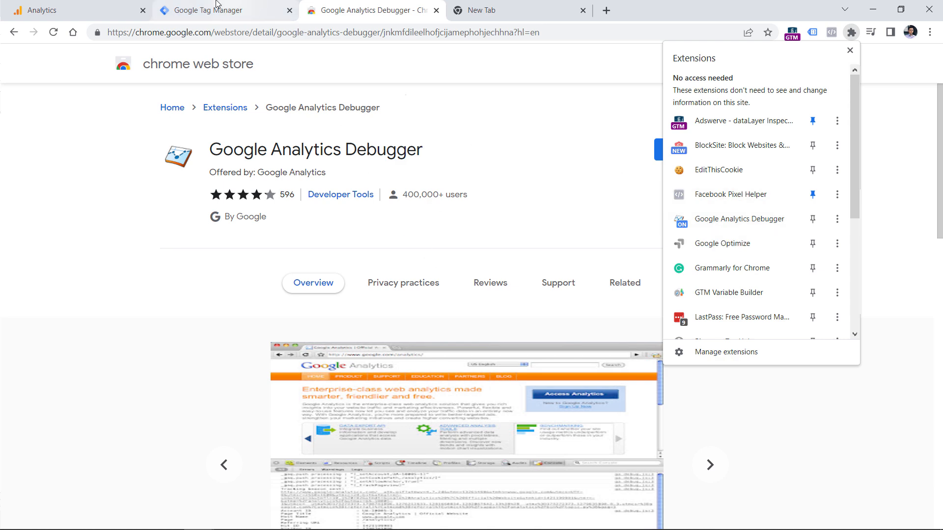
- Look at DebugView again, and set a debug_mode field to true in the GA4 config tag
{"action": "left_click", "coordinate": [78, 10]}
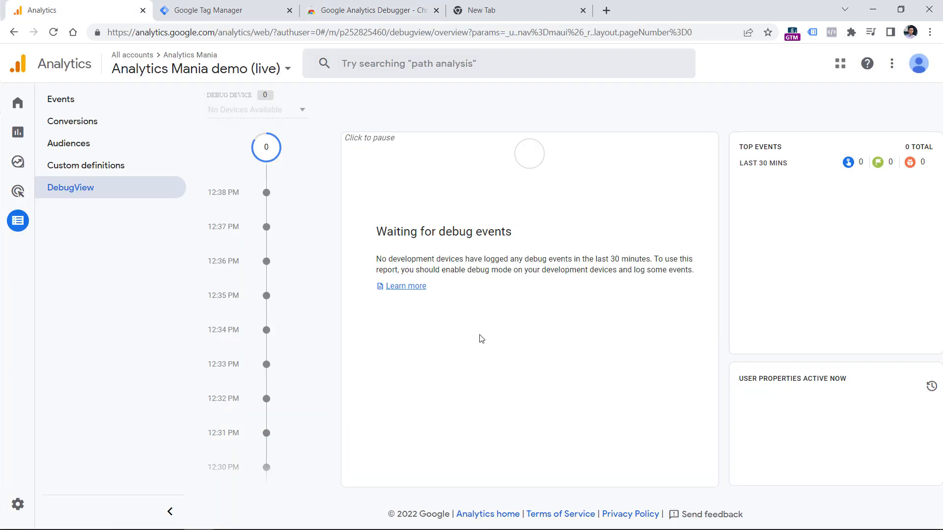
{"action": "key", "text": "ctrl+Tab"}
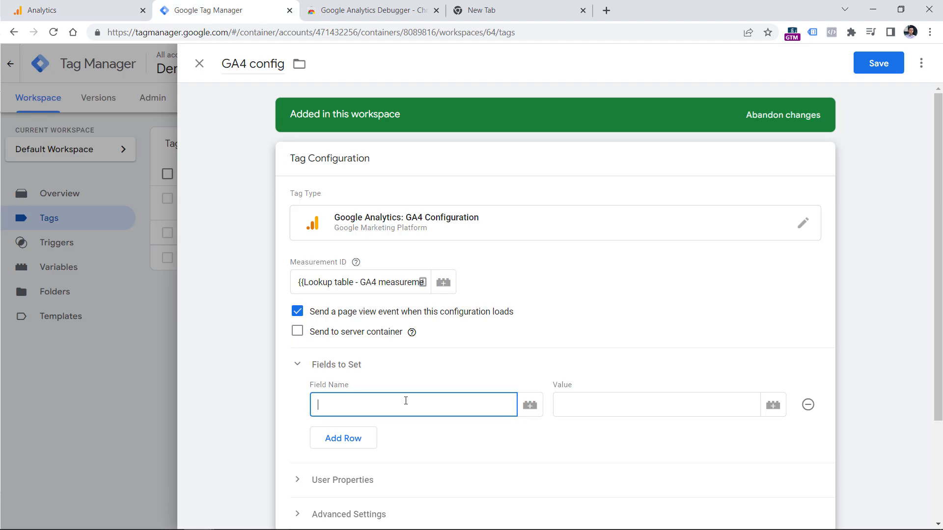
{"action": "type", "text": "debug_mode"}
{"action": "left_click", "coordinate": [568, 395]}
{"action": "type", "text": "true"}
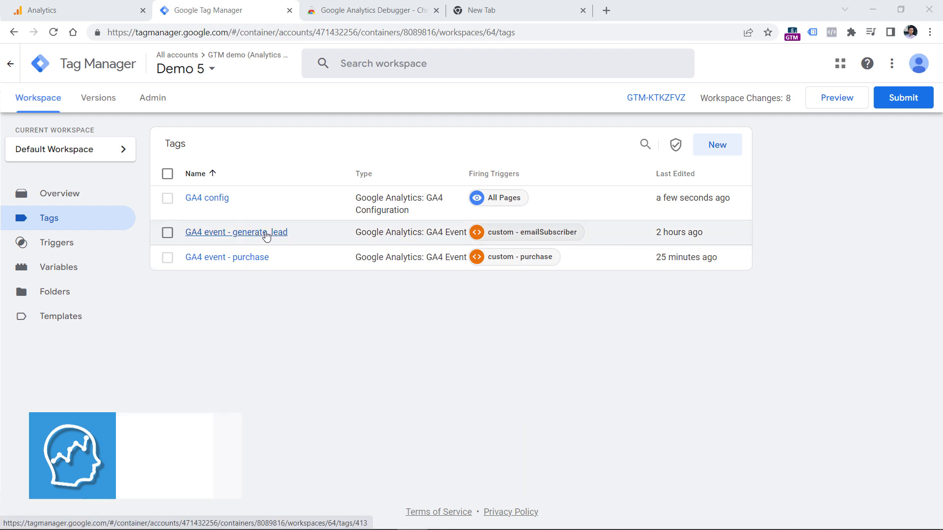
- In Analytics, leave the web stream details and start a new custom event from the property's existing events list
{"action": "left_click", "coordinate": [79, 10]}
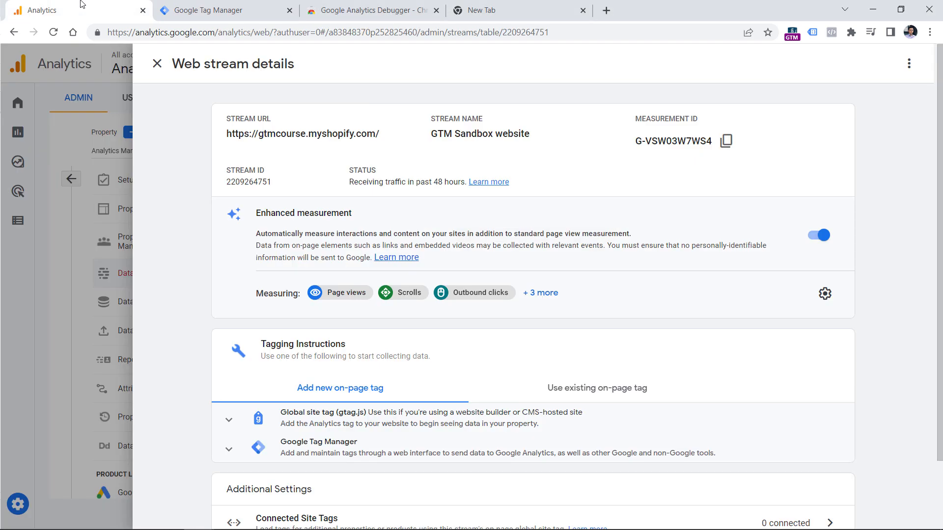
{"action": "left_click", "coordinate": [154, 65]}
{"action": "left_click", "coordinate": [71, 178]}
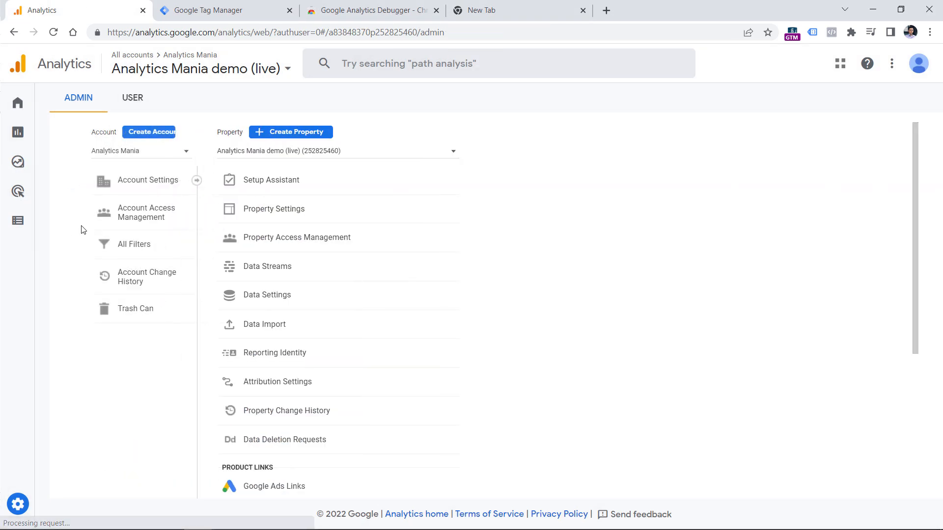
{"action": "mouse_move", "coordinate": [25, 235]}
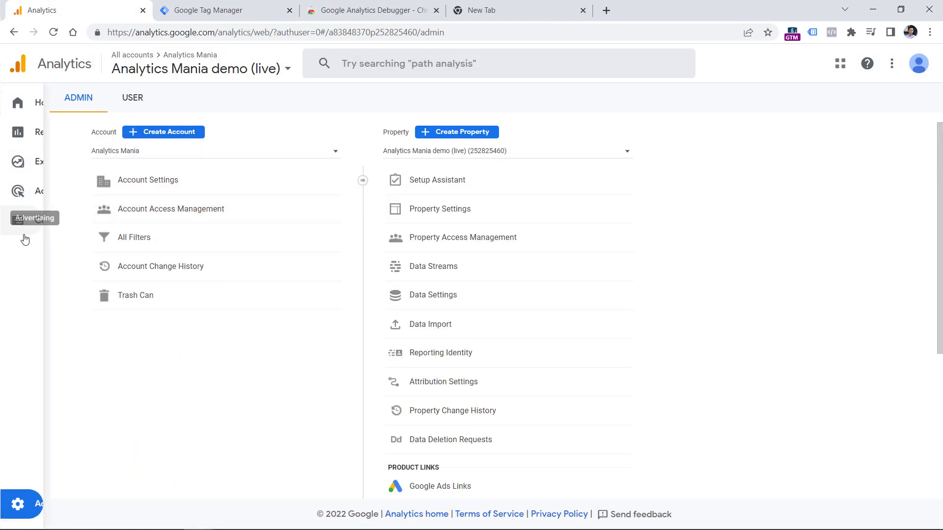
{"action": "left_click", "coordinate": [39, 232]}
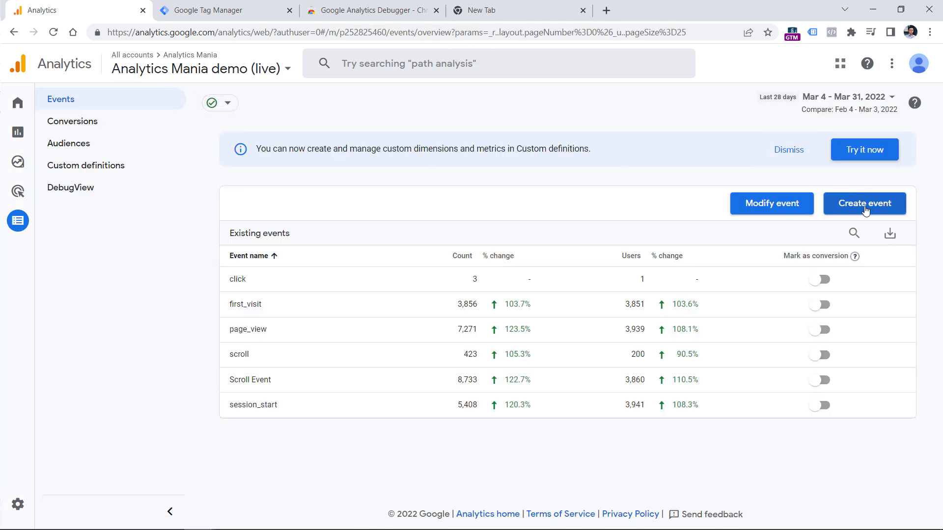
{"action": "left_click", "coordinate": [864, 203]}
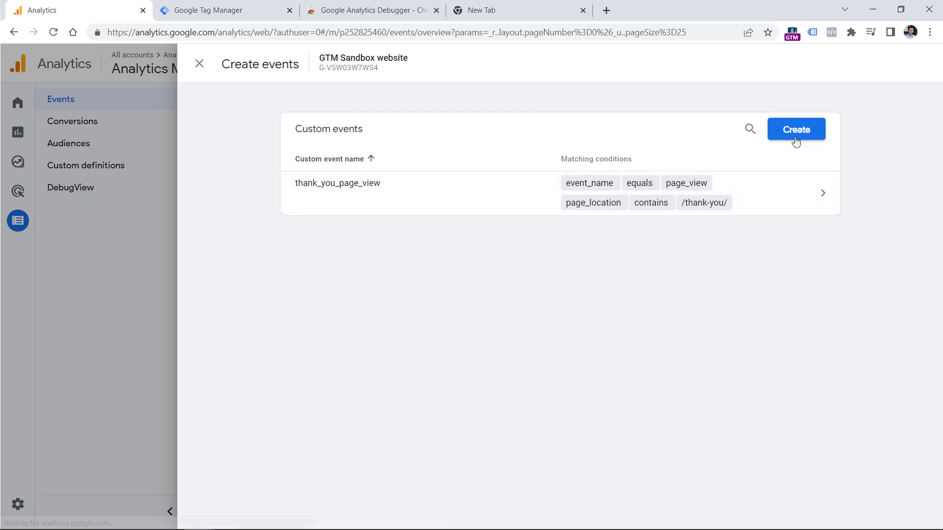
{"action": "left_click", "coordinate": [792, 137]}
- Name the custom event generate_lead and set its matching condition to event_name equals generate_lead
{"action": "left_click", "coordinate": [318, 204]}
{"action": "type", "text": "gene"}
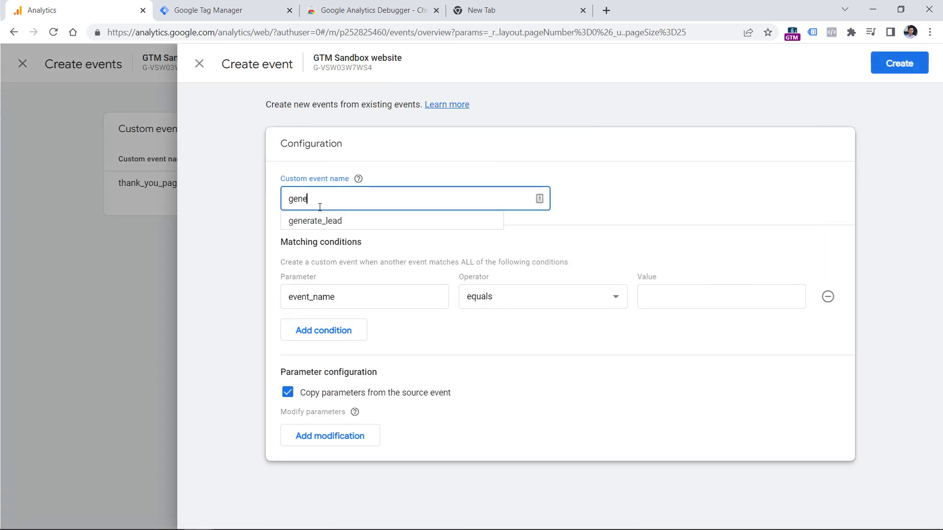
{"action": "type", "text": "rate_lead"}
{"action": "left_click", "coordinate": [673, 289]}
{"action": "type", "text": "generate_lead"}
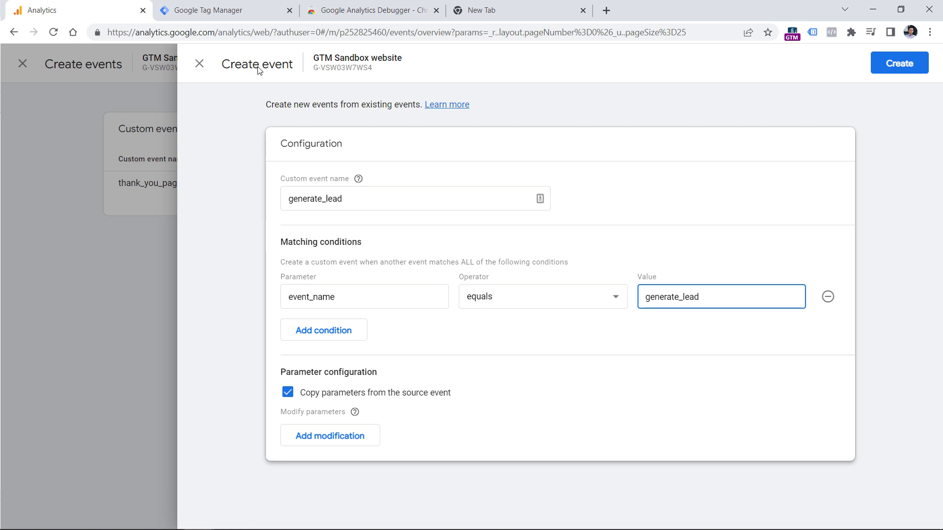
- Change the event_name condition's value to page_view and add a second condition, page_location equals /thank-you/
{"action": "double_click", "coordinate": [661, 296]}
{"action": "type", "text": "page_g"}
{"action": "type", "text": "iew"}
{"action": "left_click", "coordinate": [355, 338]}
{"action": "type", "text": "page"}
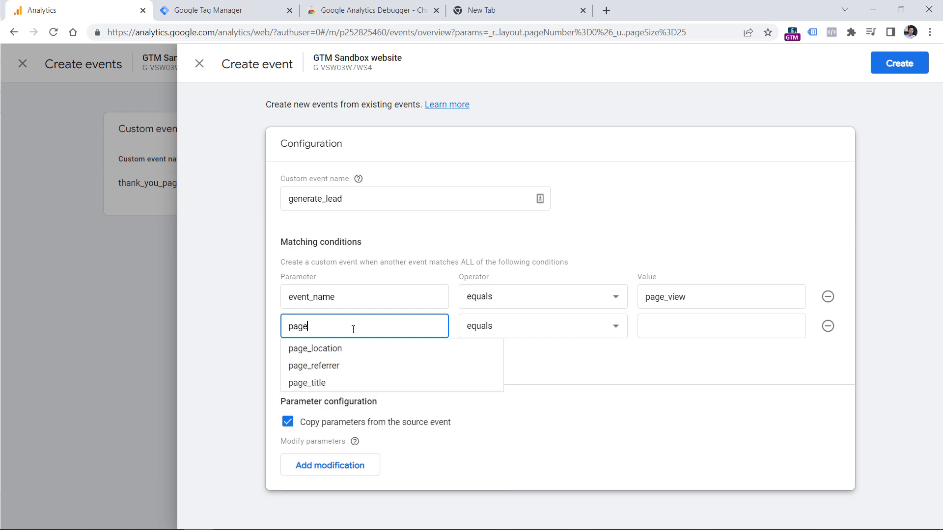
{"action": "left_click", "coordinate": [331, 349]}
{"action": "left_click", "coordinate": [671, 324]}
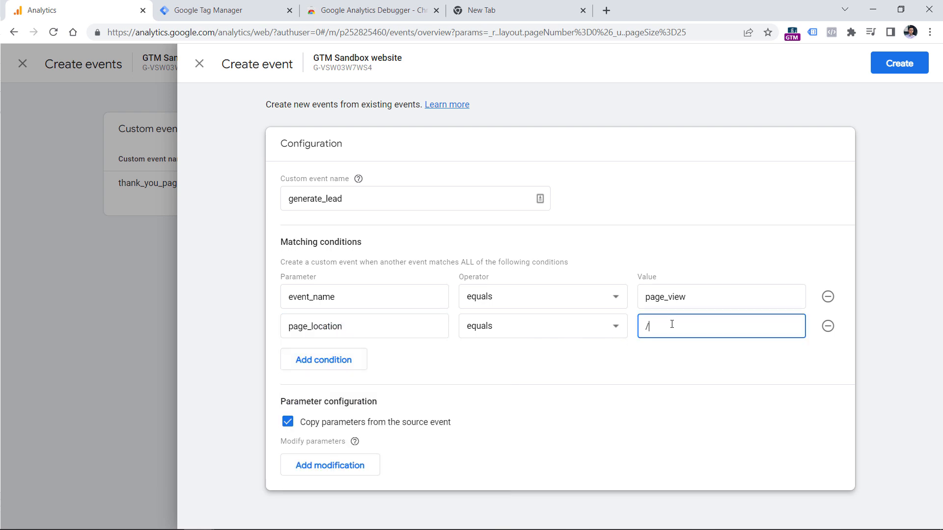
{"action": "type", "text": "/thank-you/"}
- Remove the page_location condition and set the event_name condition's value back to generate_lead
{"action": "left_click", "coordinate": [828, 326]}
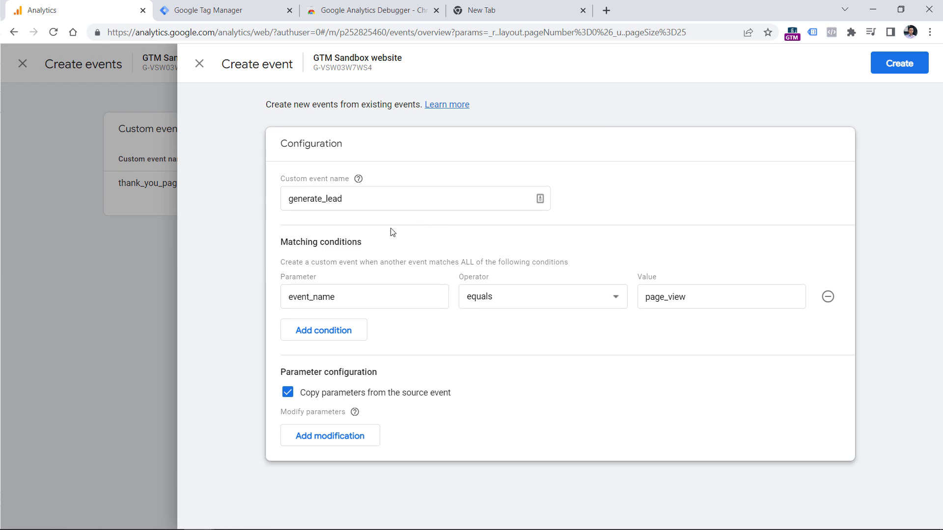
{"action": "key", "text": "ctrl+Tab"}
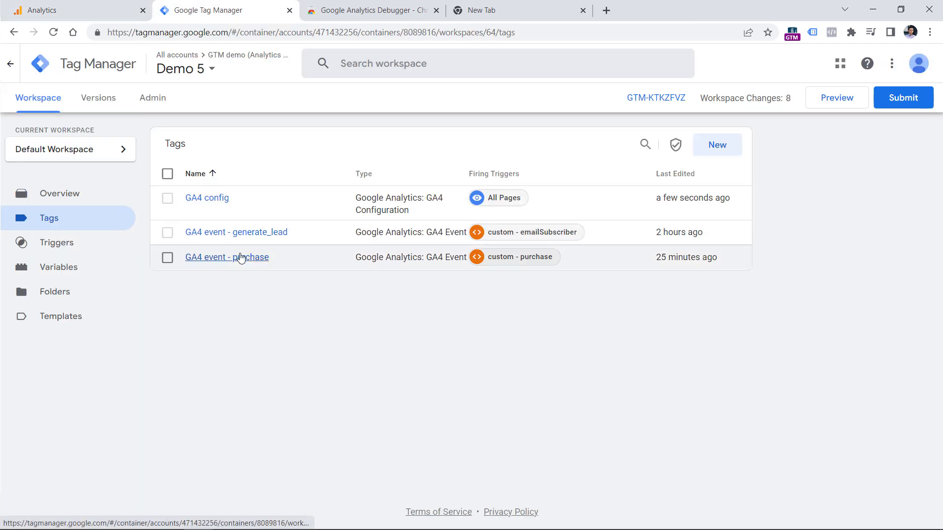
{"action": "key", "text": "ctrl+shift+Tab"}
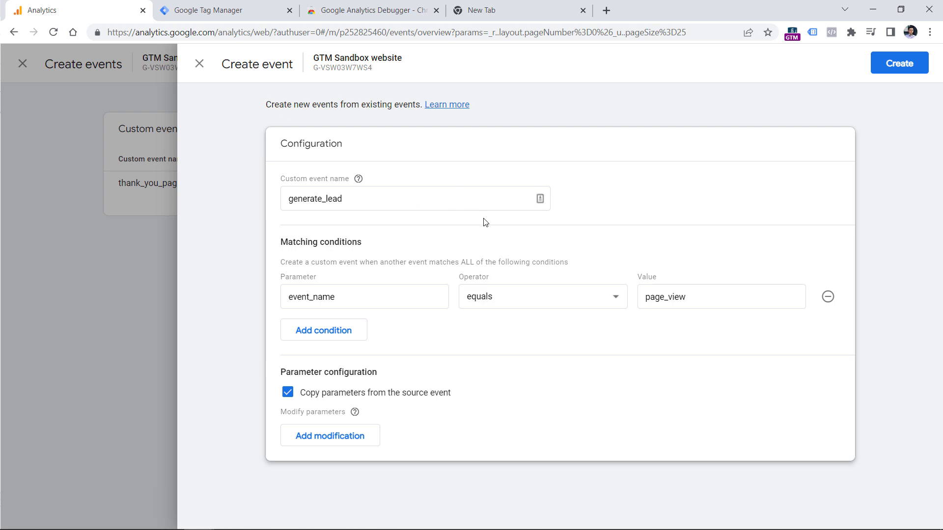
{"action": "double_click", "coordinate": [686, 297]}
{"action": "type", "text": "generate_lead"}
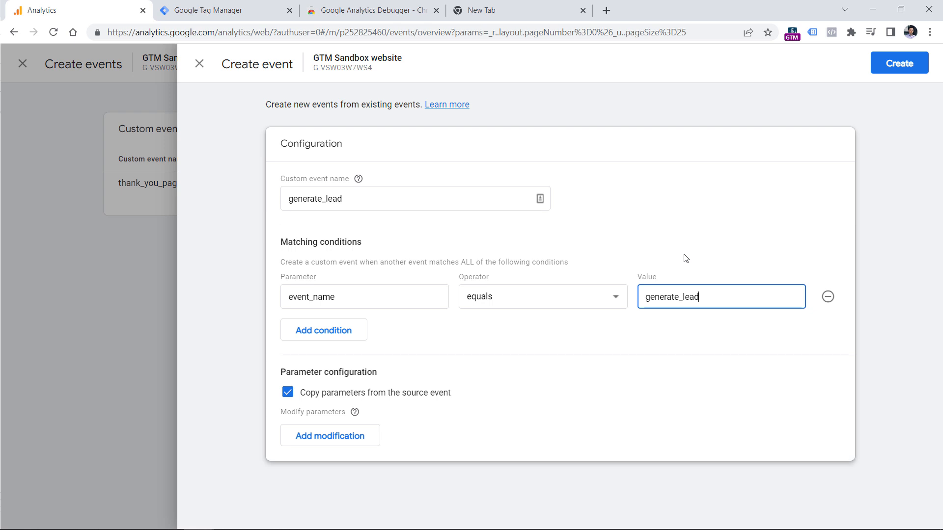
- Review the GA4 event - generate_lead tag in Tag Manager and compare it with the custom event's name and condition value in Analytics
{"action": "left_click", "coordinate": [185, 6]}
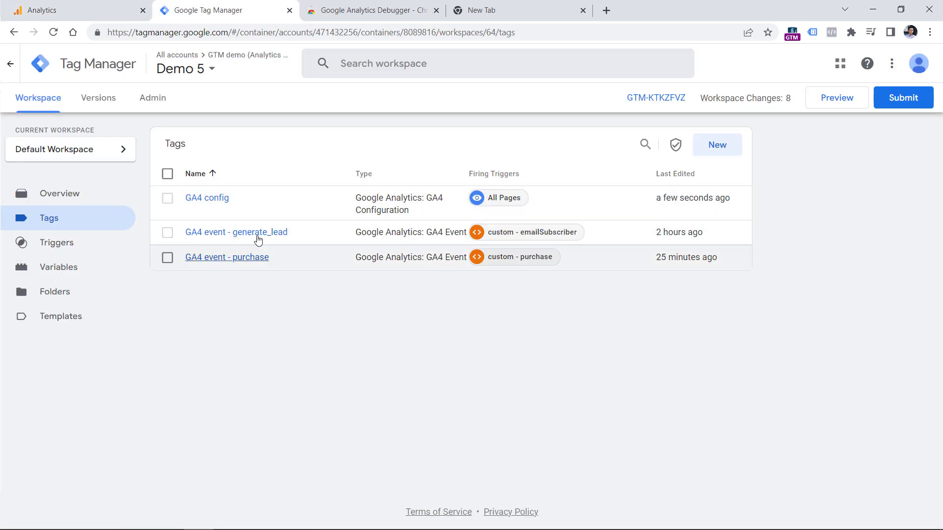
{"action": "left_click", "coordinate": [248, 237]}
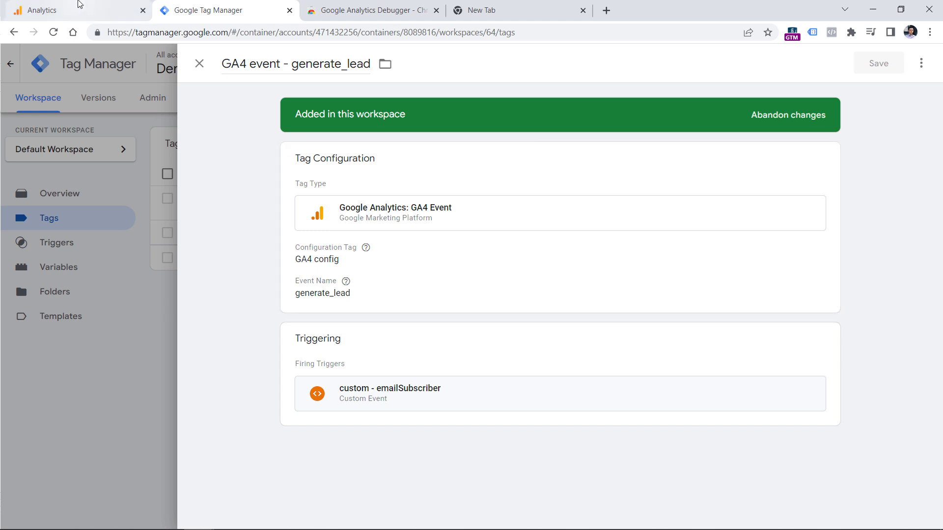
{"action": "left_click", "coordinate": [79, 5]}
{"action": "left_click_drag", "start_coordinate": [349, 197], "coordinate": [281, 199]}
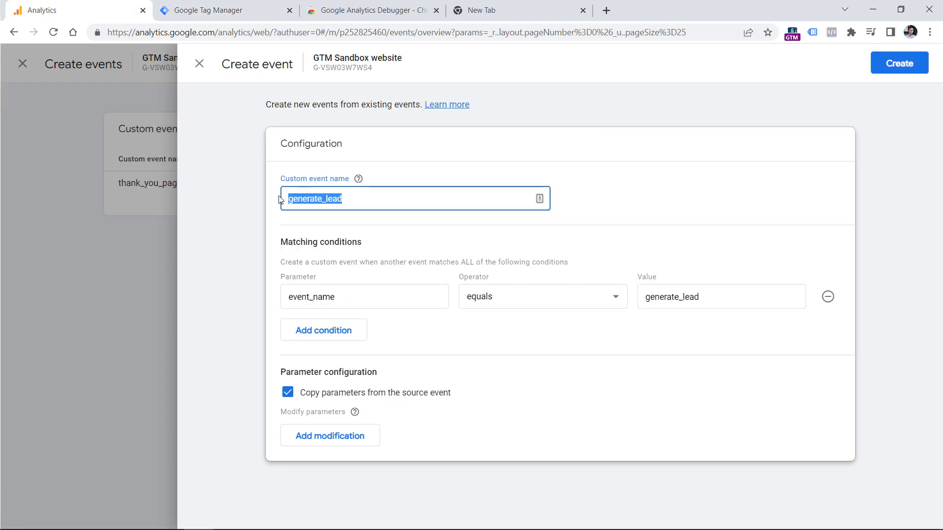
{"action": "double_click", "coordinate": [694, 296]}
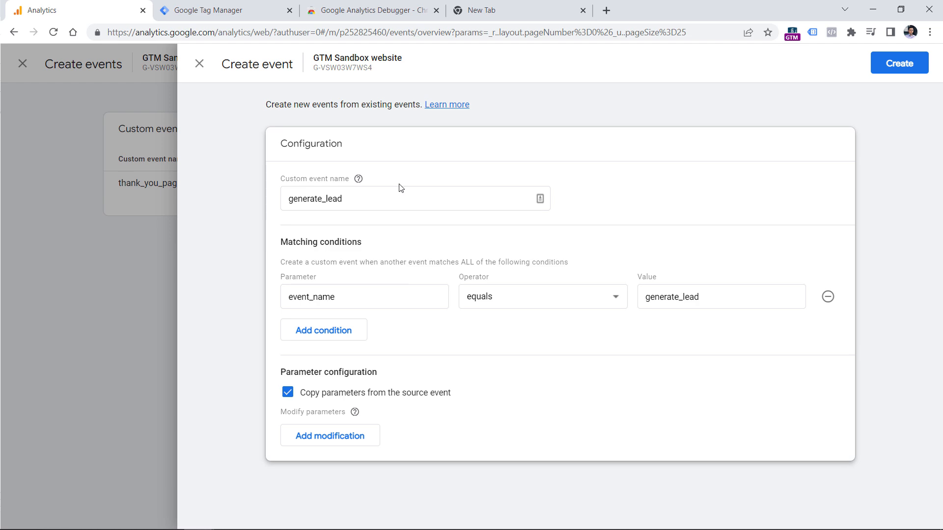
- Discard the new custom event in Analytics and check the event name in Tag Manager's generate_lead tag again
{"action": "left_click", "coordinate": [200, 63]}
{"action": "left_click", "coordinate": [599, 211]}
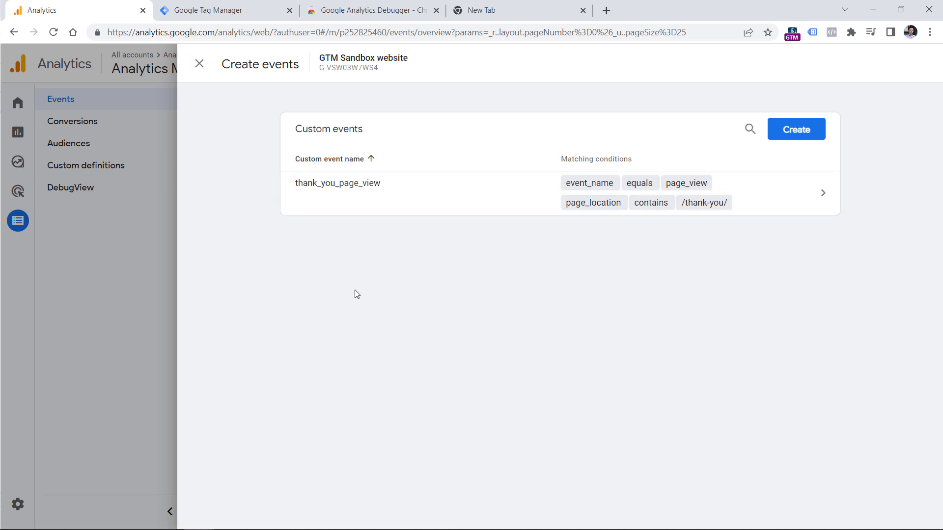
{"action": "left_click", "coordinate": [234, 6]}
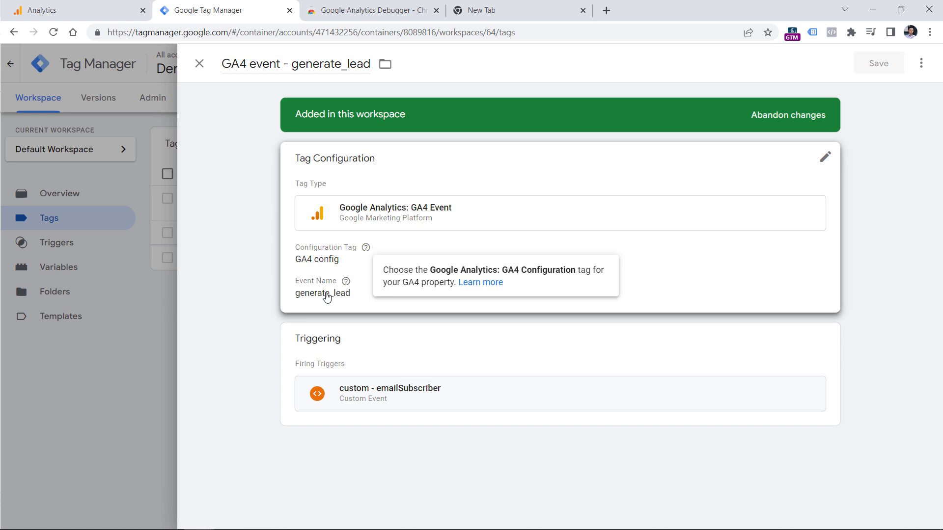
{"action": "left_click", "coordinate": [98, 10]}
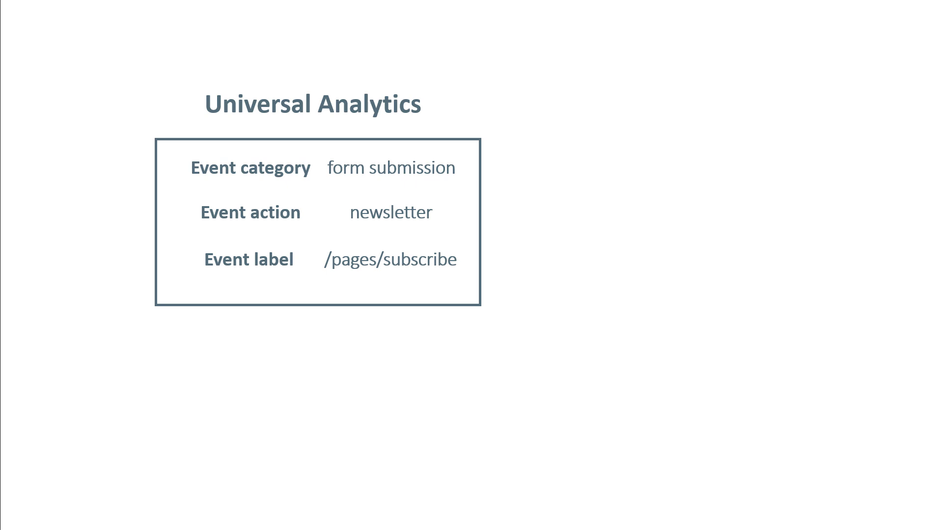
{"action": "left_click", "coordinate": [53, 369]}
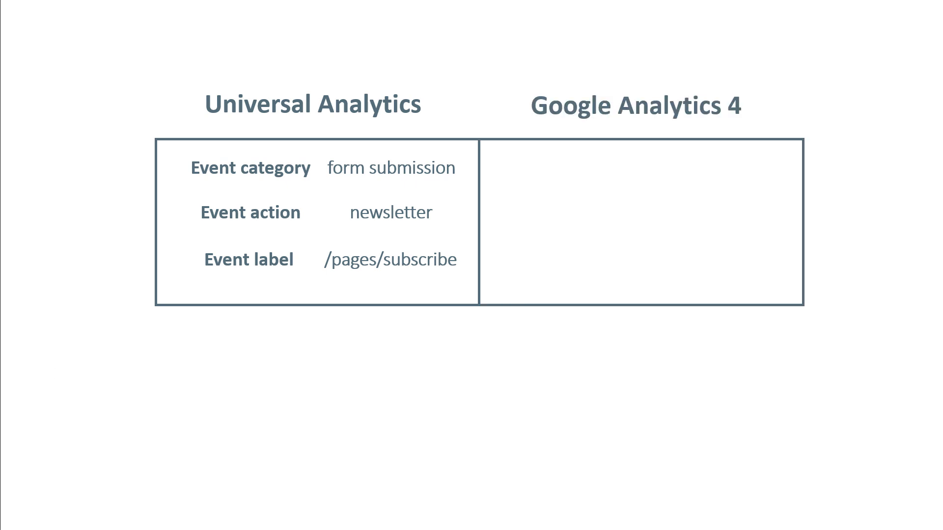
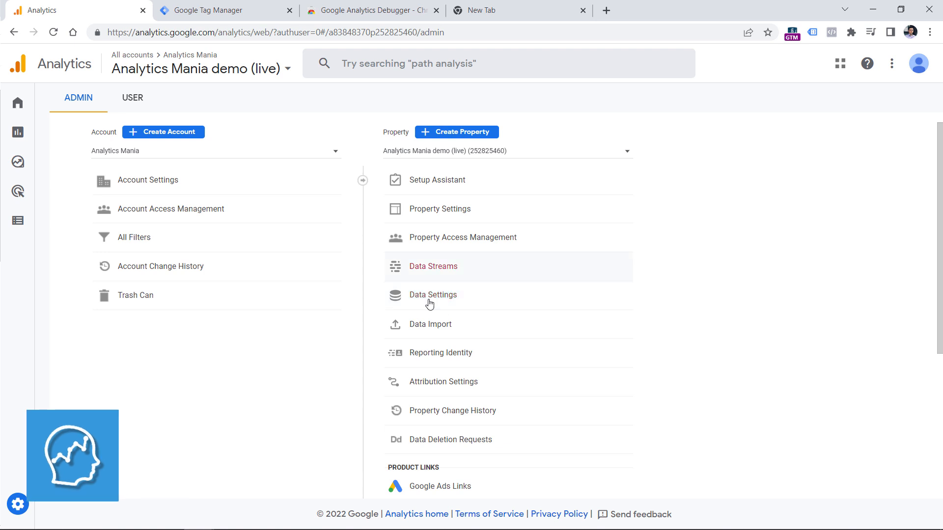
- In the property's data retention settings, set the event data retention to 14 months
{"action": "left_click", "coordinate": [433, 297]}
{"action": "left_click", "coordinate": [437, 336]}
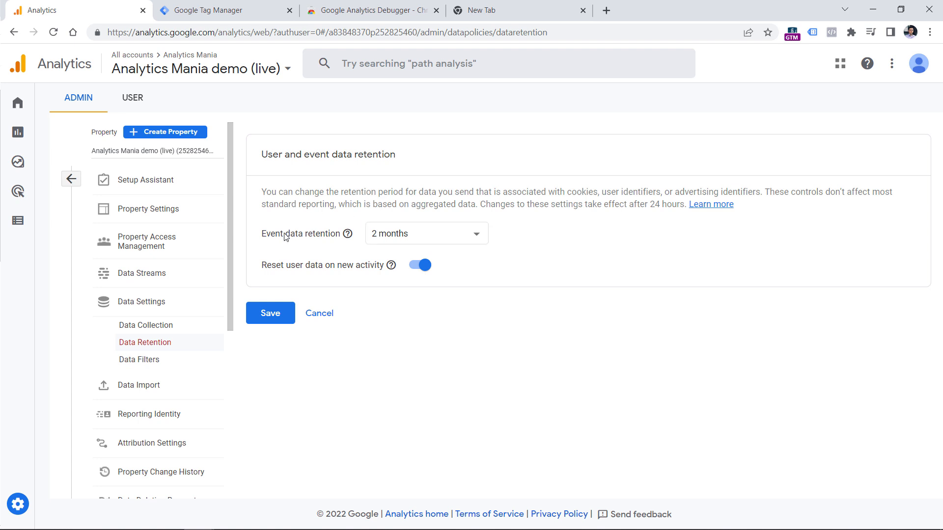
{"action": "left_click", "coordinate": [428, 239]}
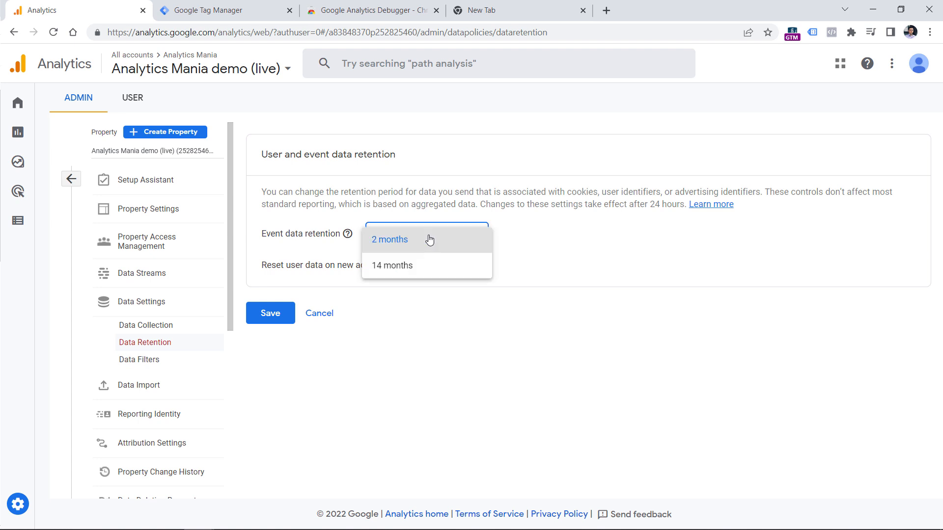
{"action": "left_click", "coordinate": [412, 267]}
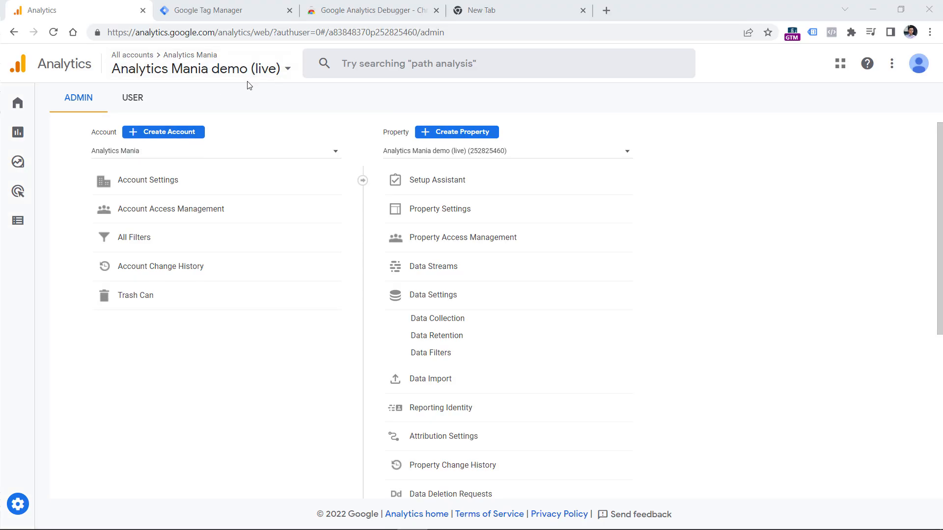
- Look through the list of Analytics accounts and properties, and check the tags list in Tag Manager before returning to the Analytics admin page
{"action": "left_click", "coordinate": [243, 72]}
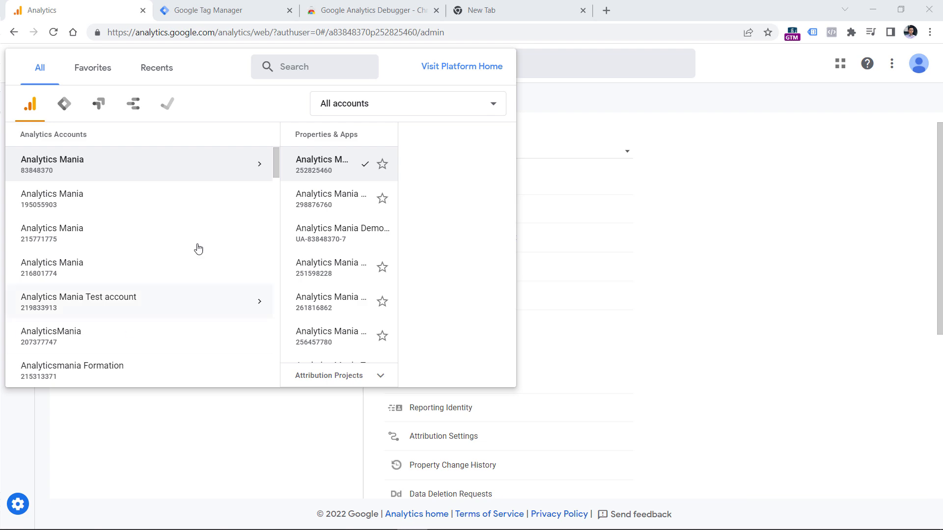
{"action": "left_click", "coordinate": [216, 10]}
{"action": "left_click", "coordinate": [198, 64]}
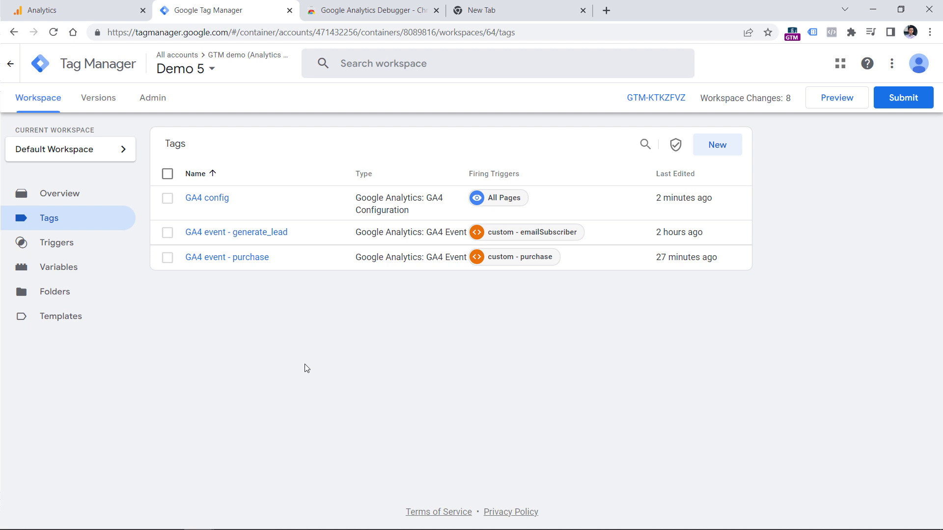
{"action": "left_click", "coordinate": [44, 8]}
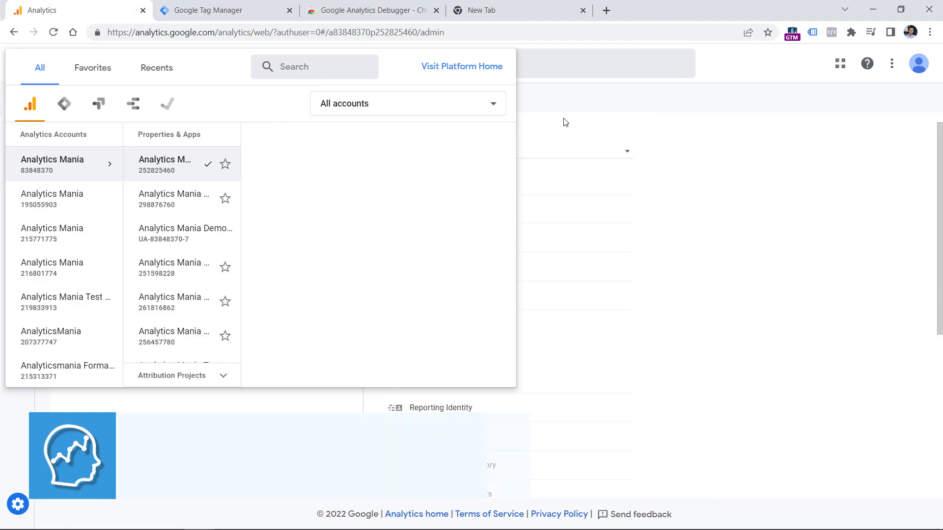
{"action": "left_click", "coordinate": [563, 122]}
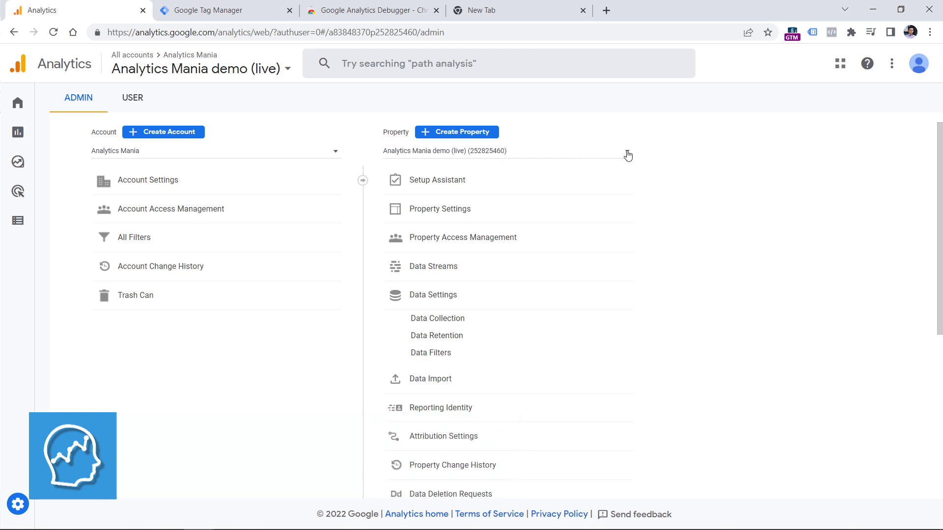
- Examine the data filters, the web stream's internal traffic rules and the blank form for a new rule, and return to the data streams list
{"action": "left_click", "coordinate": [418, 355]}
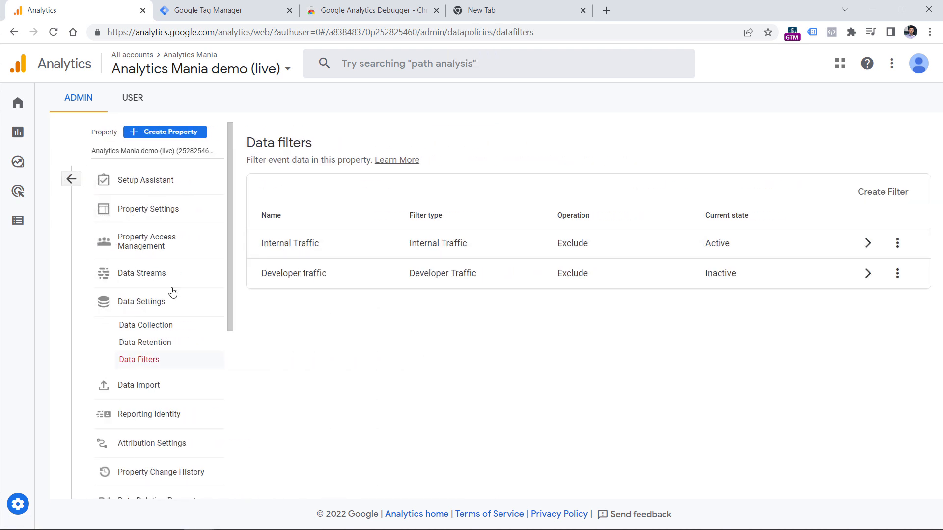
{"action": "left_click", "coordinate": [144, 274]}
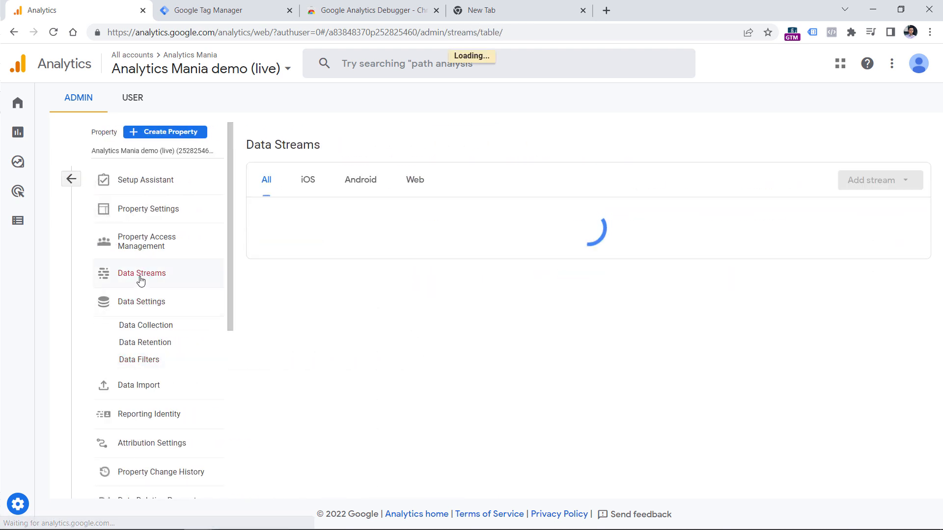
{"action": "left_click", "coordinate": [353, 227]}
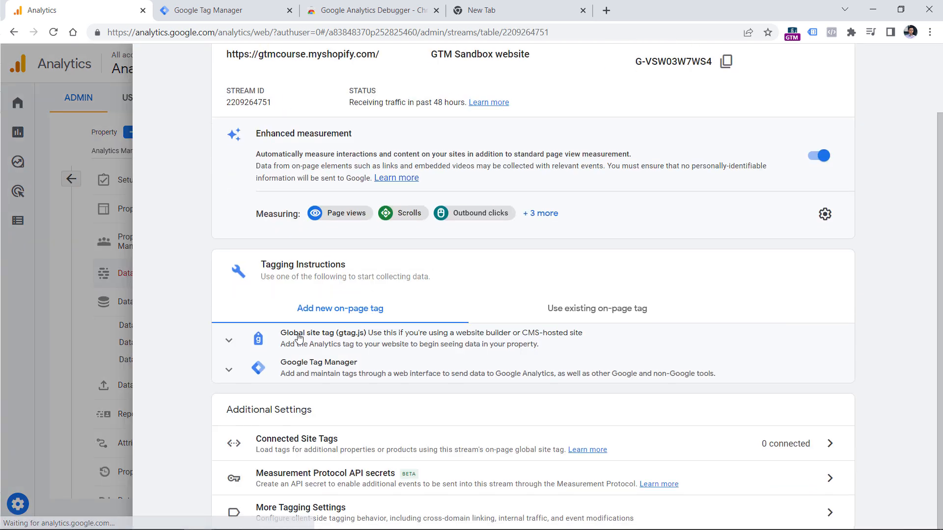
{"action": "left_click", "coordinate": [321, 517]}
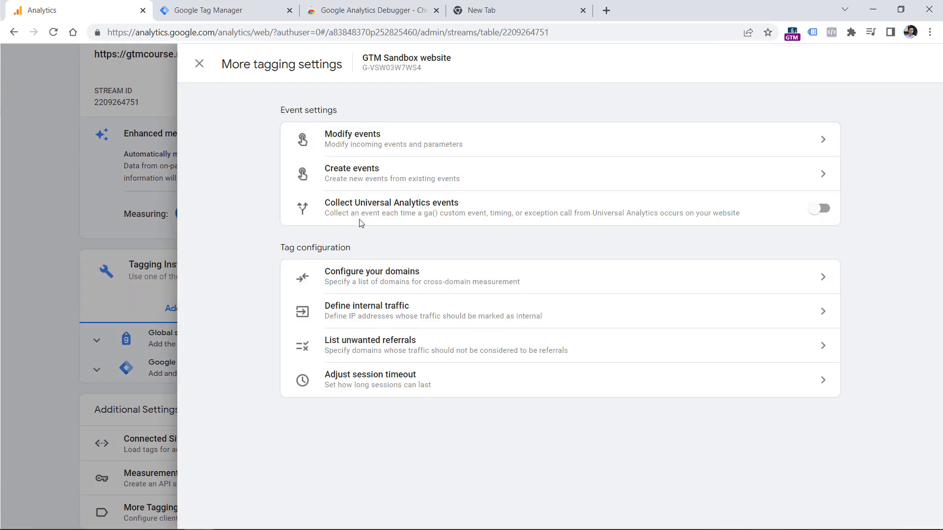
{"action": "left_click", "coordinate": [385, 316]}
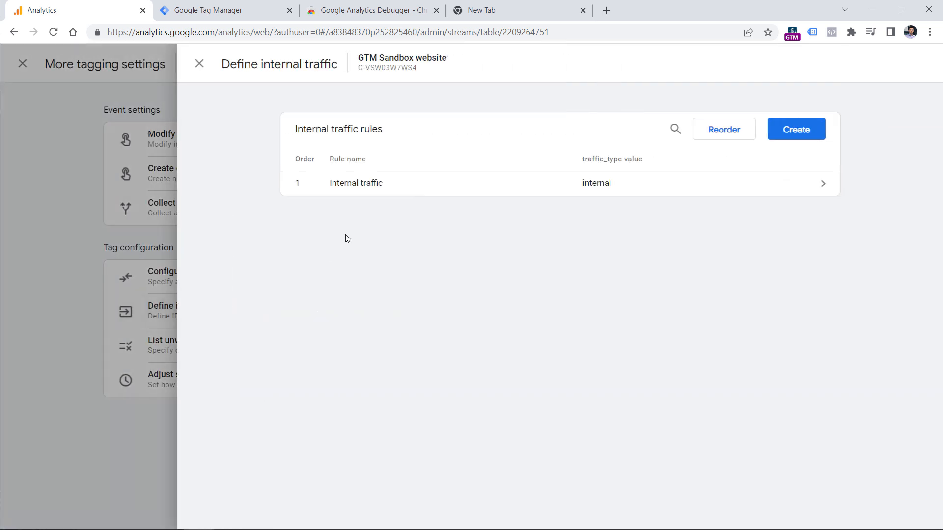
{"action": "left_click", "coordinate": [791, 133]}
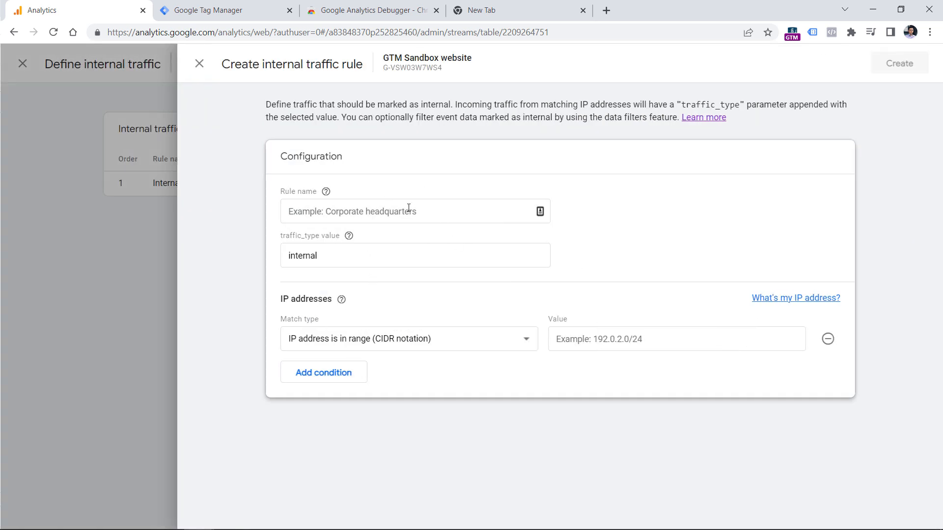
{"action": "left_click", "coordinate": [199, 64]}
{"action": "left_click", "coordinate": [200, 64]}
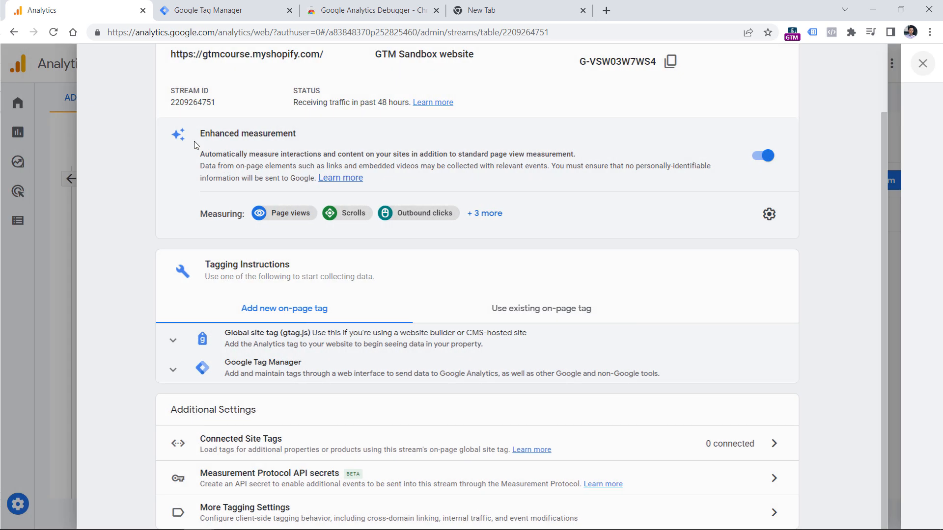
{"action": "left_click", "coordinate": [42, 225]}
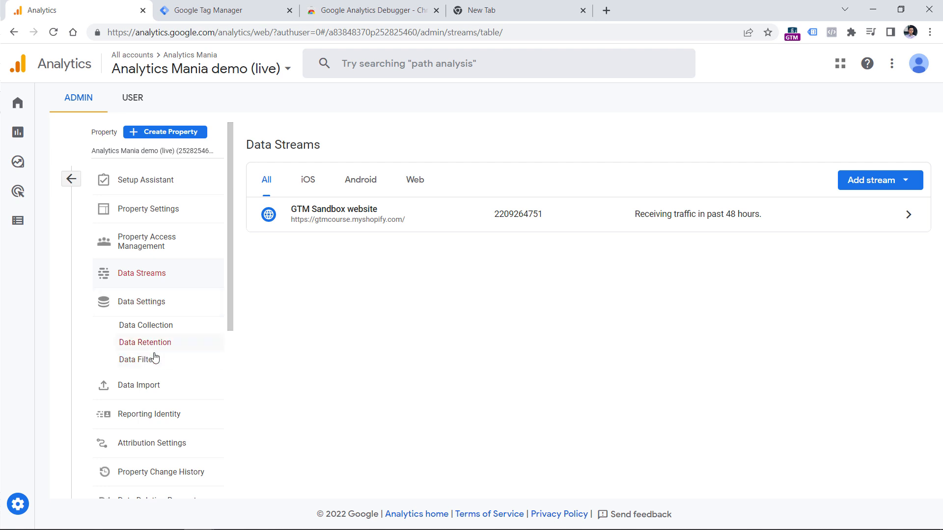
- Review the settings of the Internal Traffic data filter, including its operation, parameter value and filter state
{"action": "left_click", "coordinate": [144, 363]}
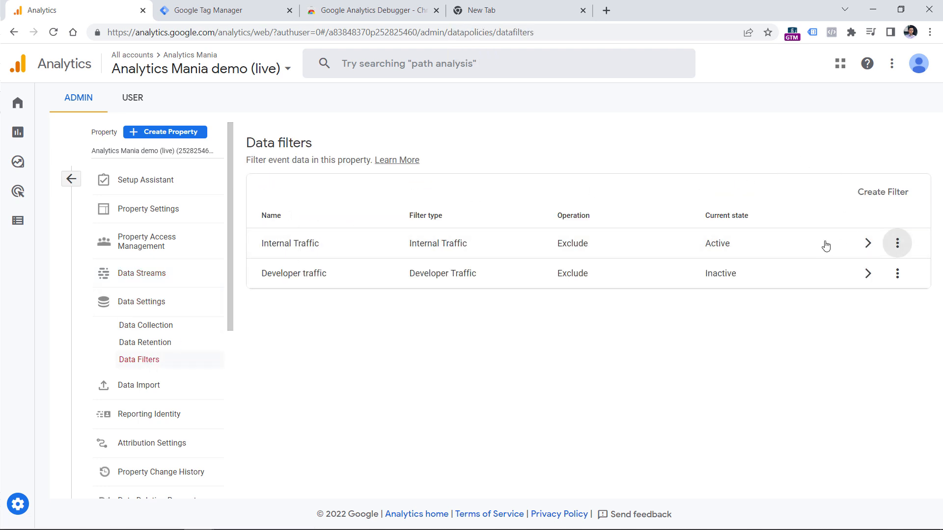
{"action": "left_click", "coordinate": [658, 240]}
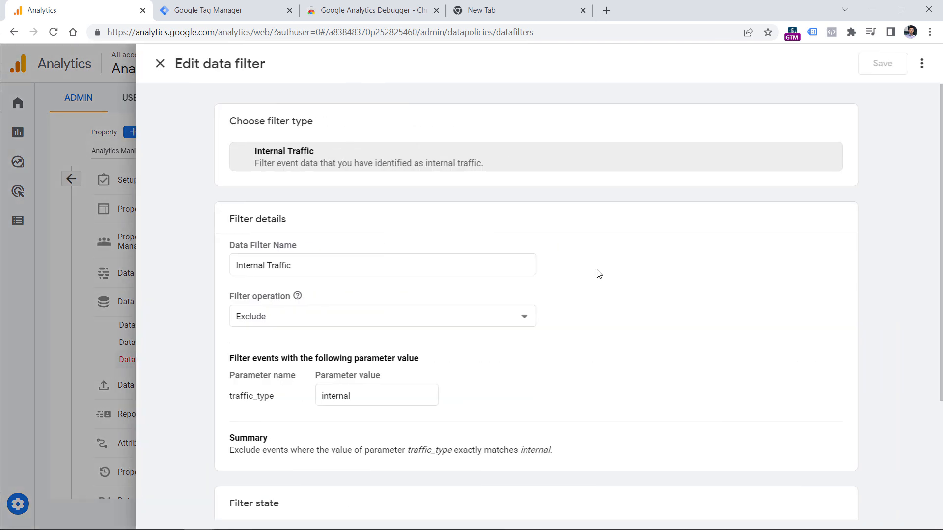
{"action": "scroll", "coordinate": [540, 294], "scroll_direction": "down", "scroll_amount": 3}
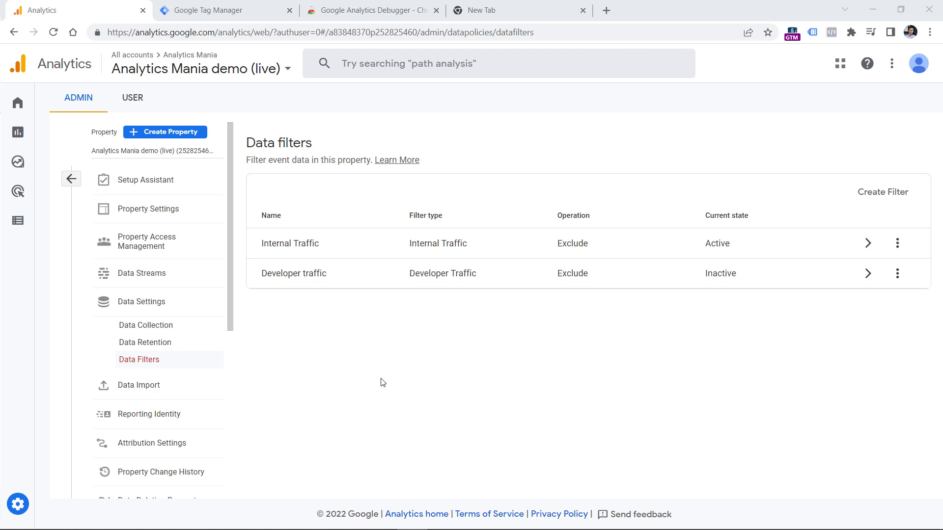
- Show the Traffic acquisition report broken down by session source
{"action": "mouse_move", "coordinate": [20, 162]}
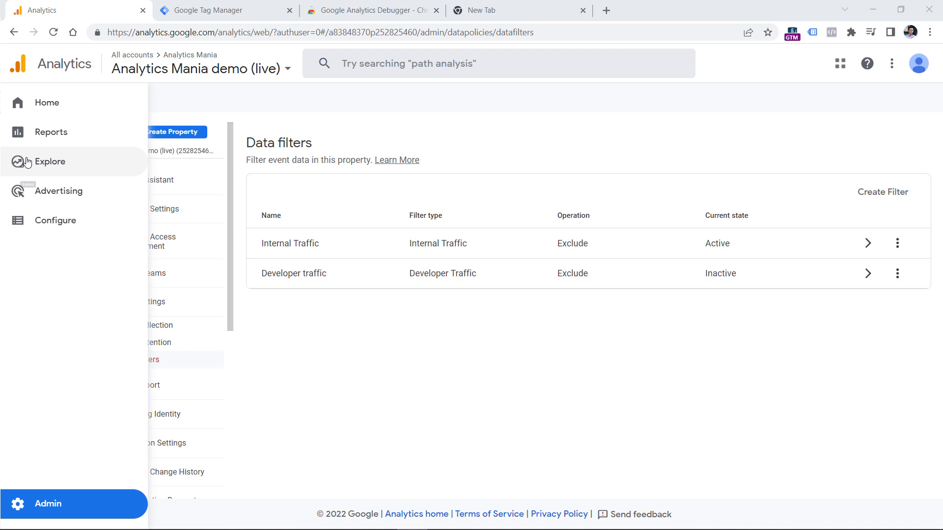
{"action": "left_click", "coordinate": [39, 133]}
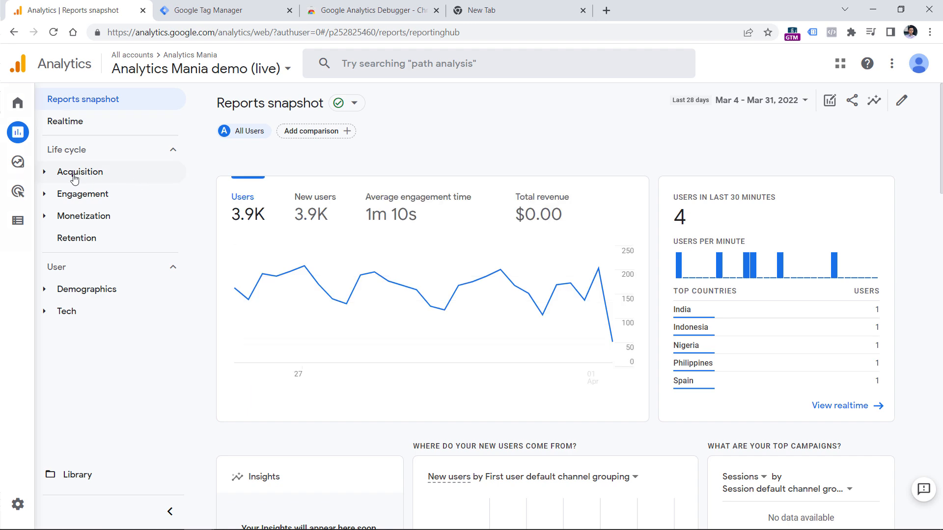
{"action": "left_click", "coordinate": [75, 174]}
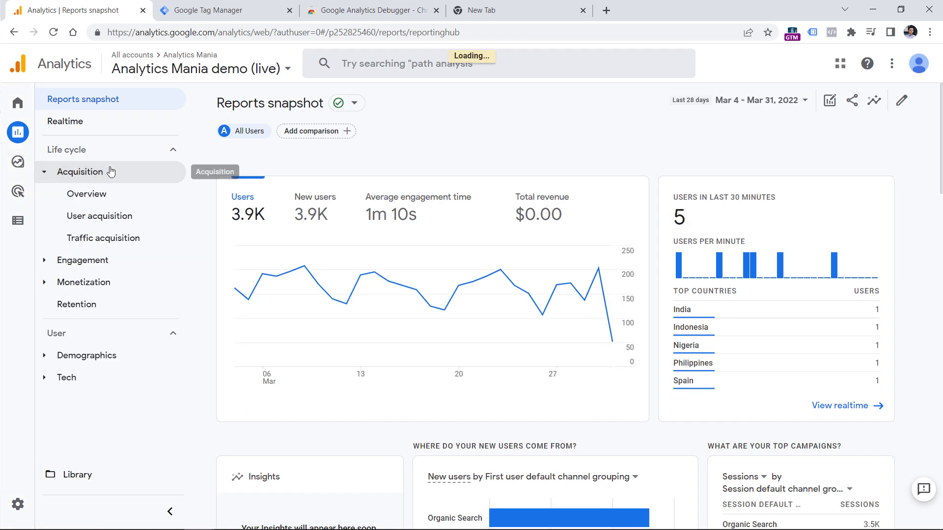
{"action": "left_click", "coordinate": [108, 241]}
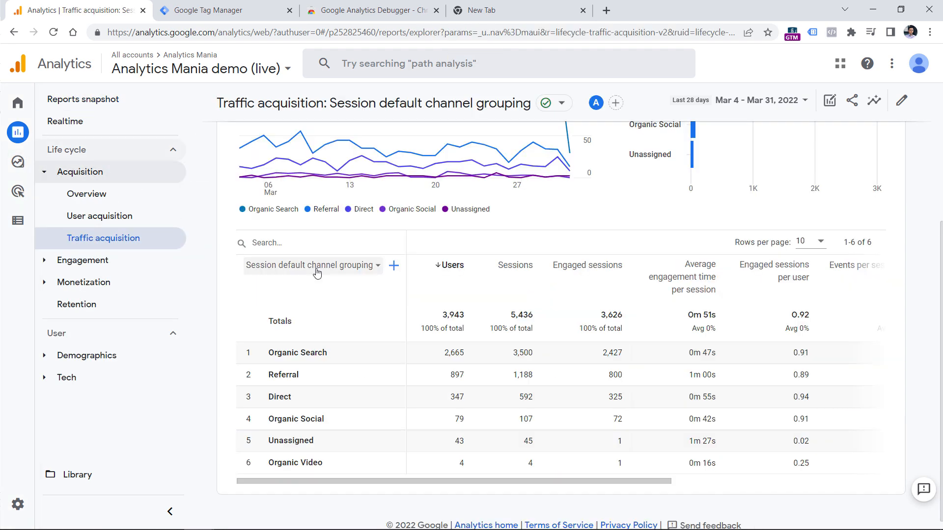
{"action": "left_click", "coordinate": [317, 270]}
{"action": "left_click", "coordinate": [286, 324]}
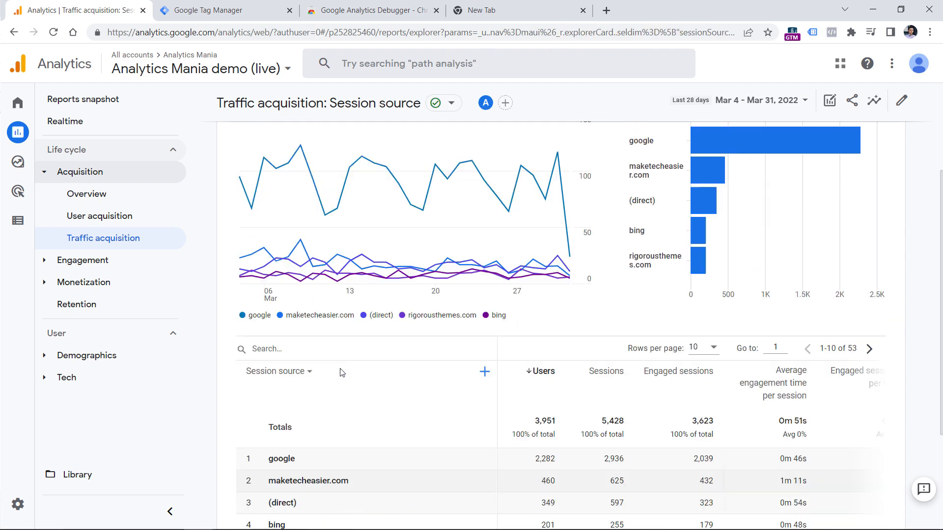
{"action": "scroll", "coordinate": [342, 373], "scroll_direction": "up", "scroll_amount": 2}
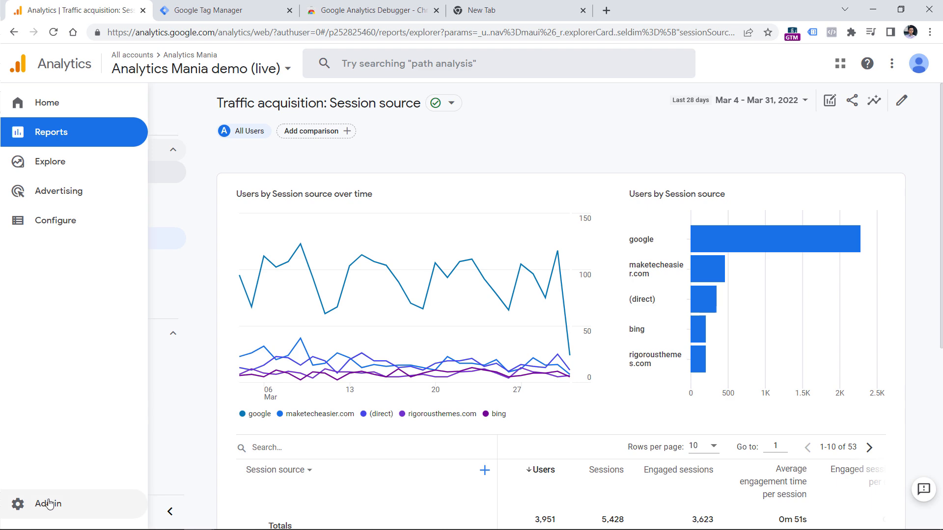
- In the GTM Sandbox website stream's unwanted referrals, enter paypal.com for "Referral domain contains" and add another condition
{"action": "left_click", "coordinate": [49, 503]}
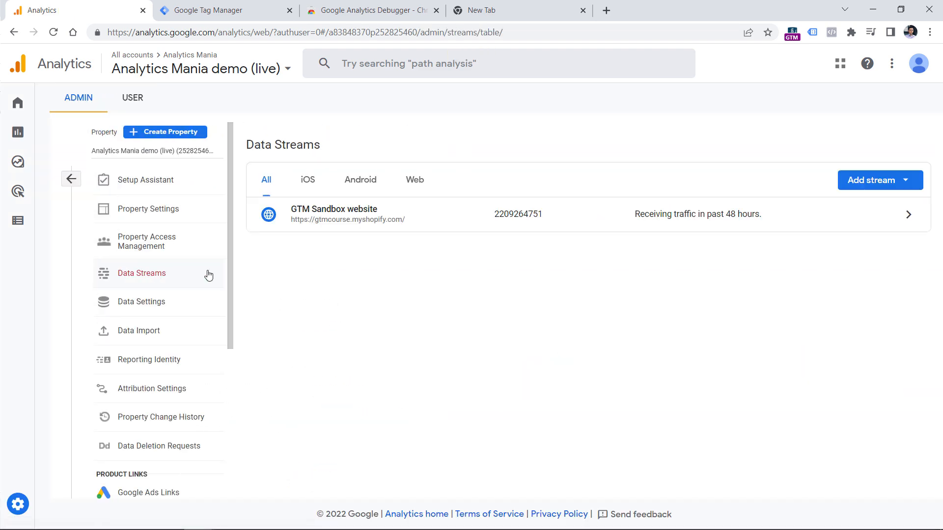
{"action": "left_click", "coordinate": [355, 220]}
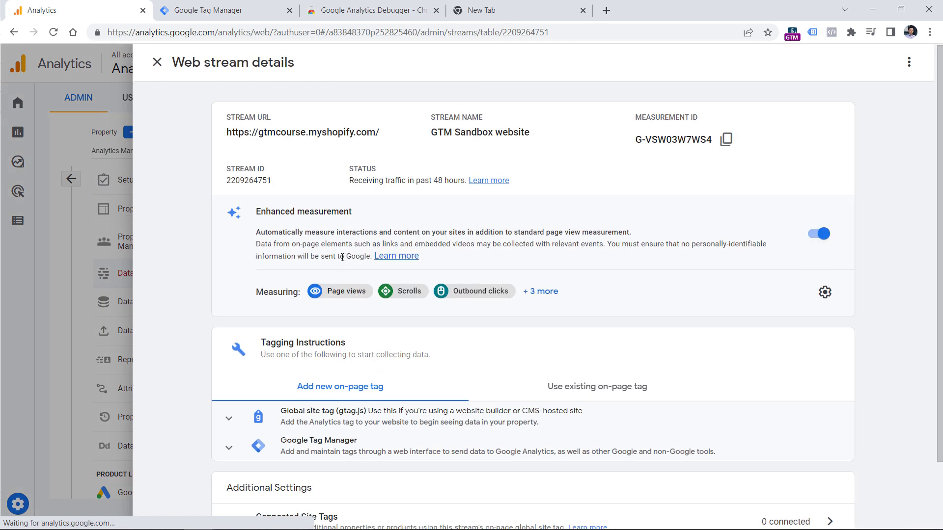
{"action": "scroll", "coordinate": [342, 258], "scroll_direction": "down", "scroll_amount": 2}
{"action": "left_click", "coordinate": [320, 507]}
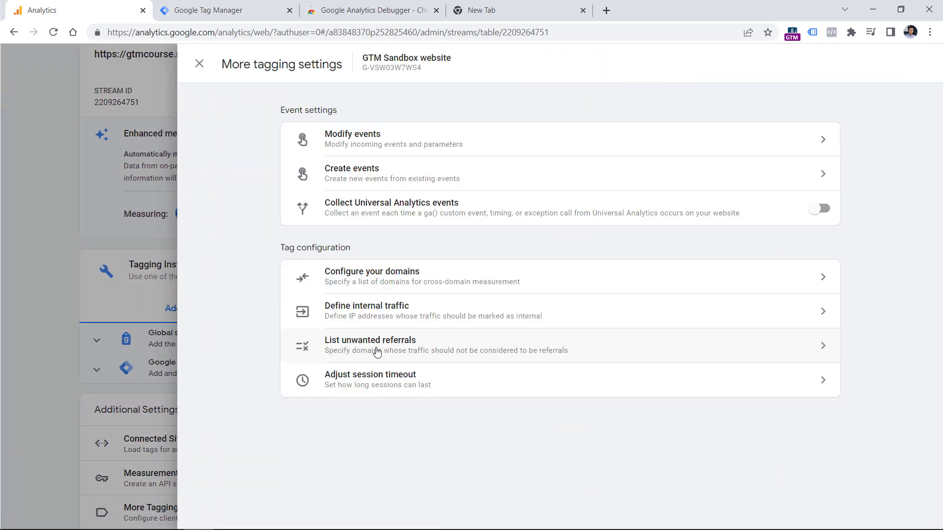
{"action": "left_click", "coordinate": [374, 350]}
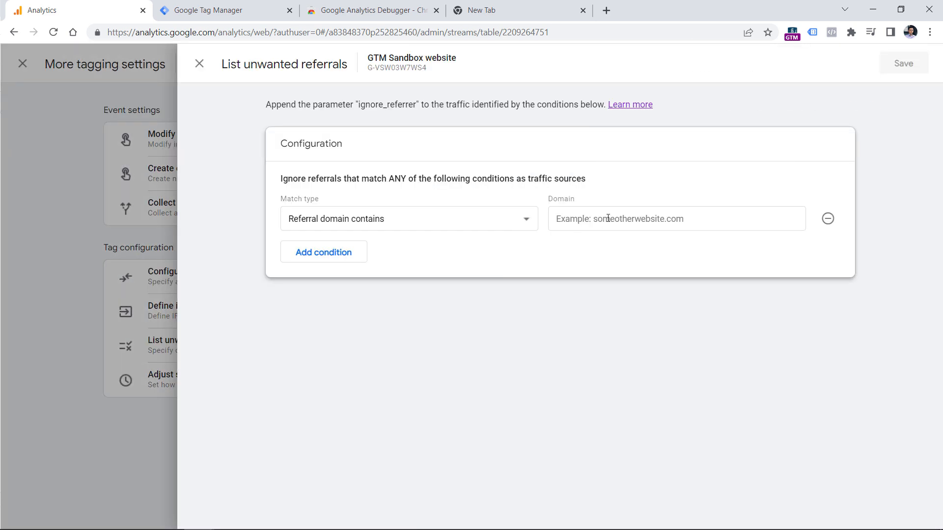
{"action": "left_click", "coordinate": [608, 219]}
{"action": "type", "text": "paypal.com"}
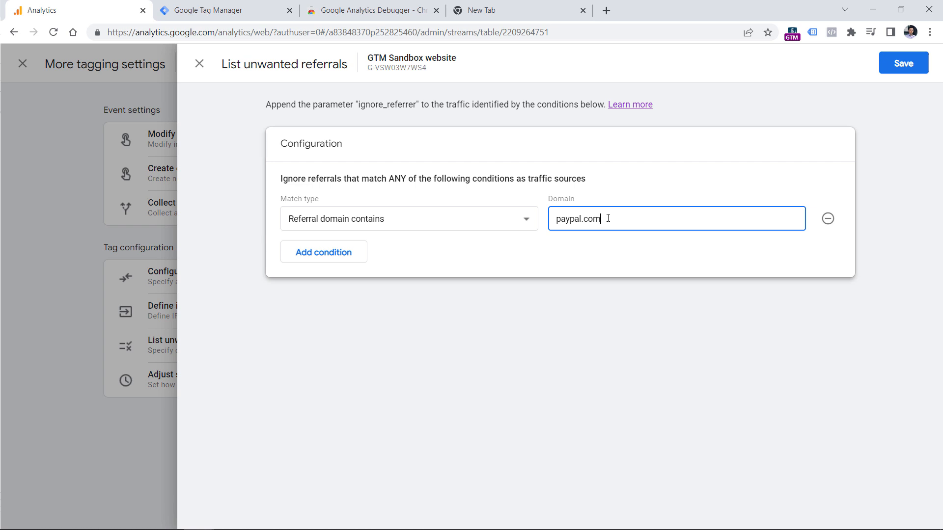
{"action": "left_click", "coordinate": [351, 253]}
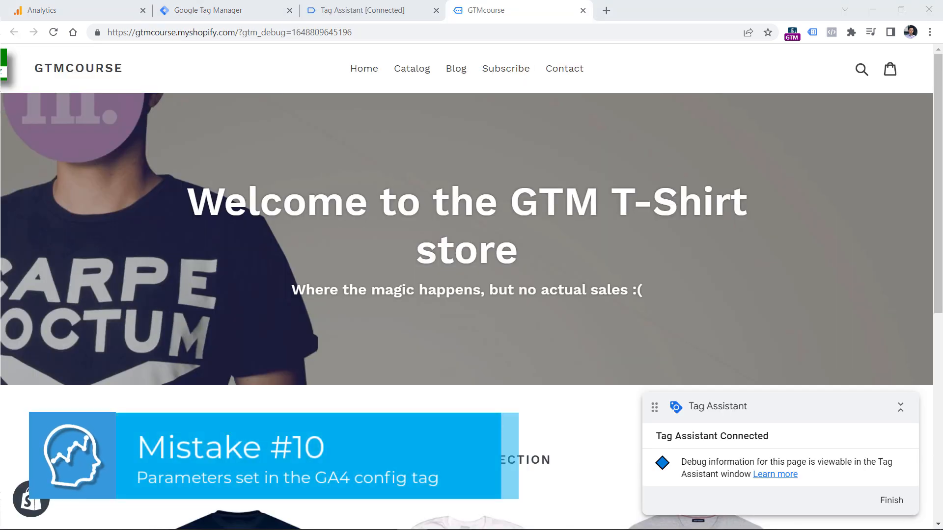
- Switch to Tag Manager and examine the fields and triggers of the GA4 config and GA4 event - generate_lead tags
{"action": "left_click", "coordinate": [489, 4]}
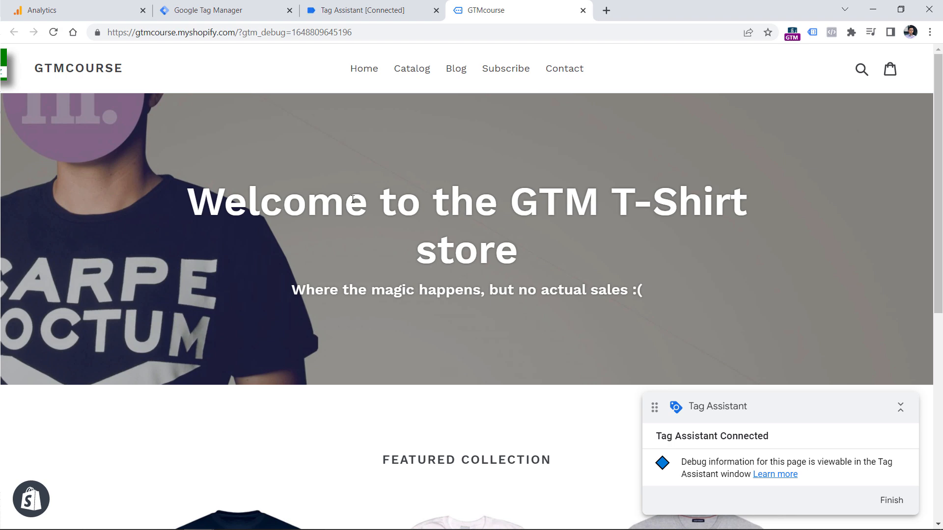
{"action": "left_click", "coordinate": [226, 10]}
{"action": "left_click", "coordinate": [216, 198]}
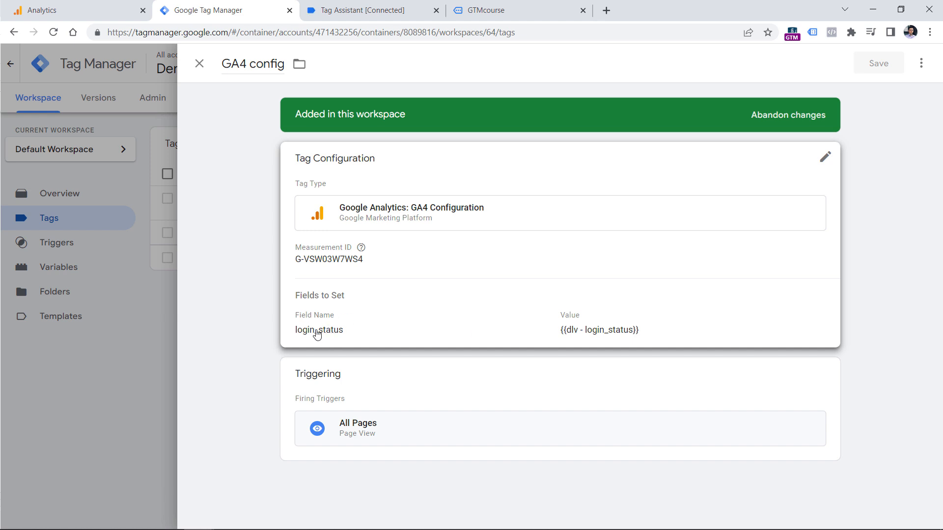
{"action": "key", "text": "Escape"}
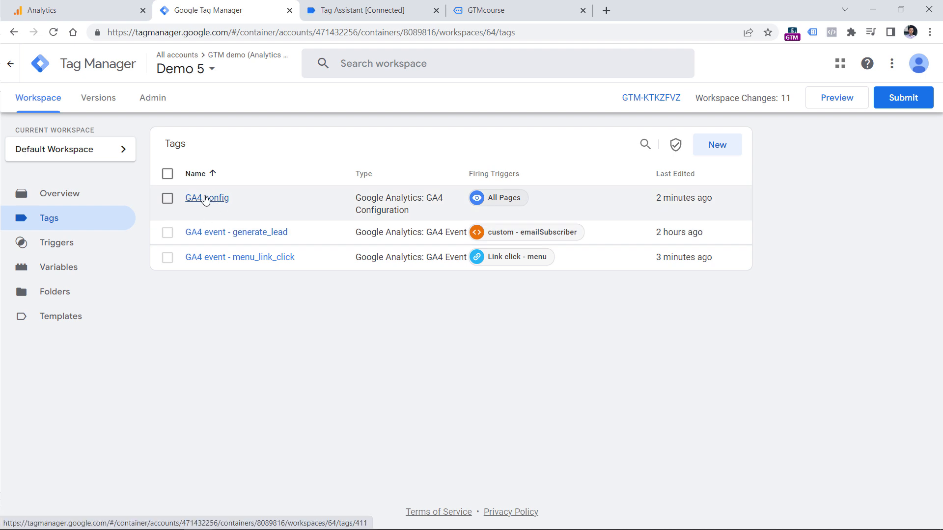
{"action": "left_click", "coordinate": [206, 200]}
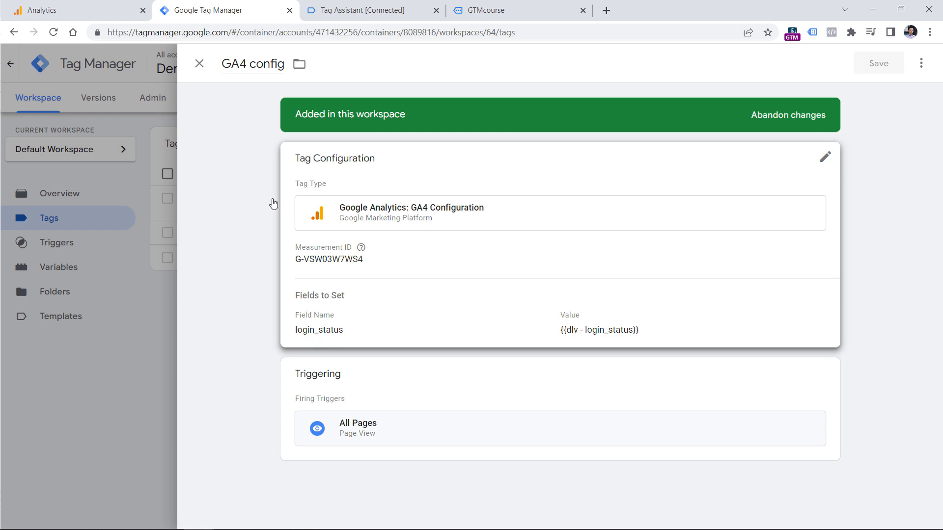
{"action": "key", "text": "Escape"}
{"action": "left_click", "coordinate": [233, 232]}
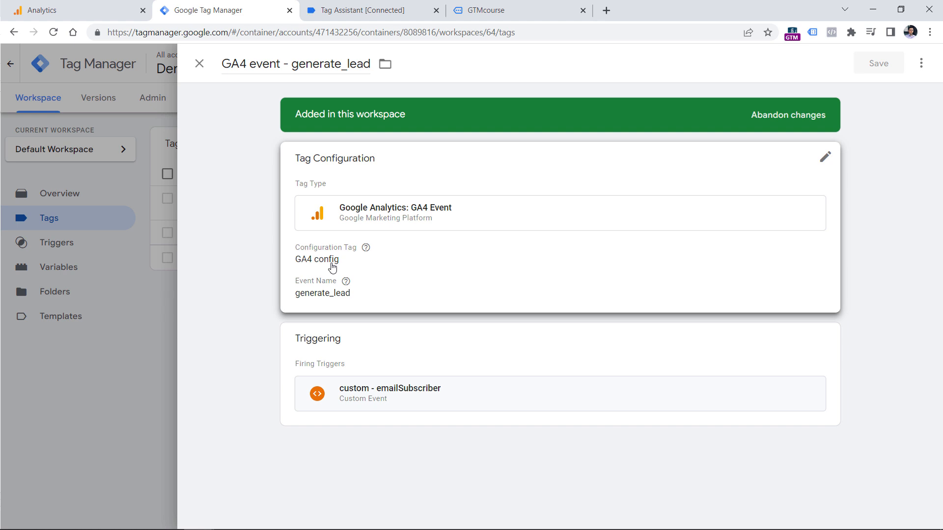
{"action": "key", "text": "Escape"}
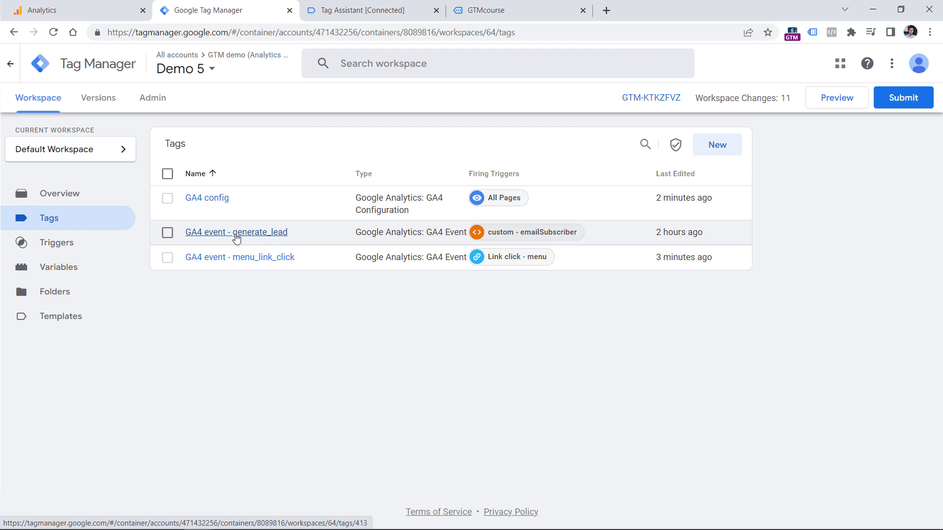
{"action": "left_click", "coordinate": [209, 200]}
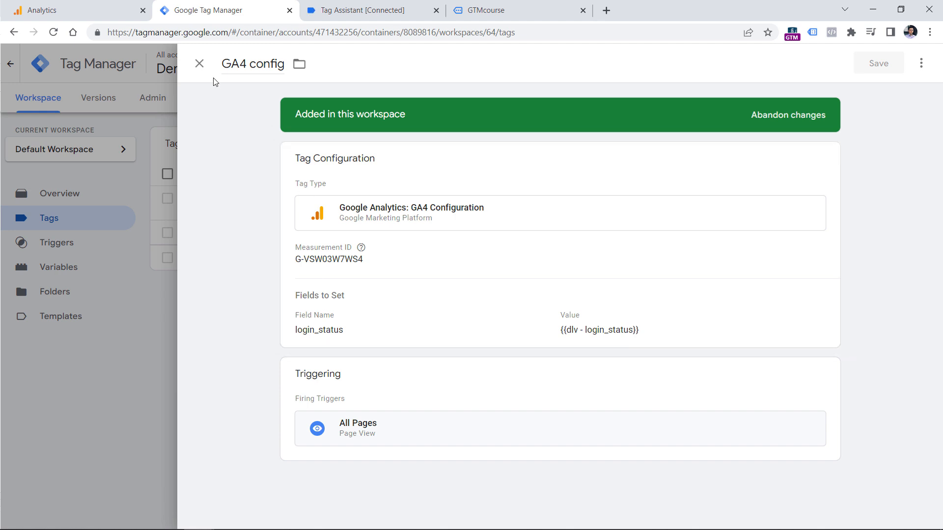
{"action": "left_click", "coordinate": [198, 63]}
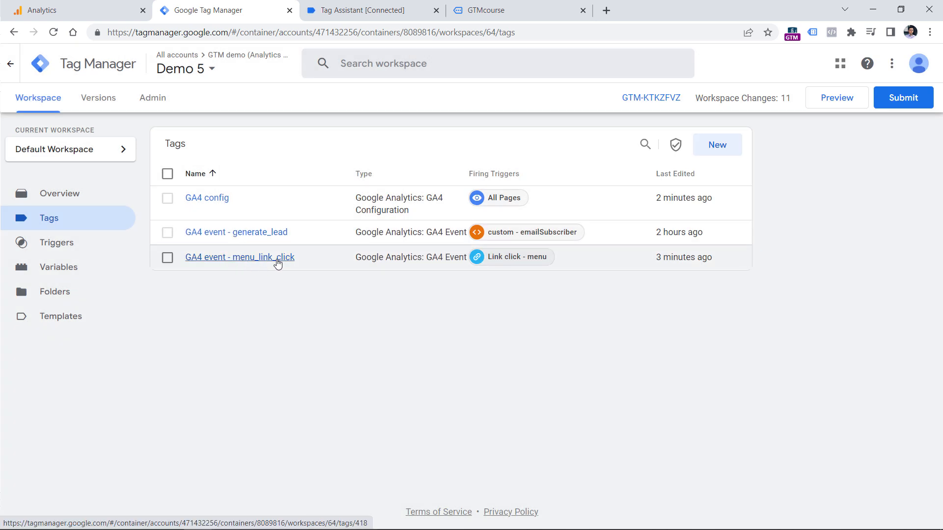
- Reload the GTMcourse store page in preview and inspect the GA4 config tag on the latest Container Loaded event in Tag Assistant
{"action": "left_click", "coordinate": [344, 14]}
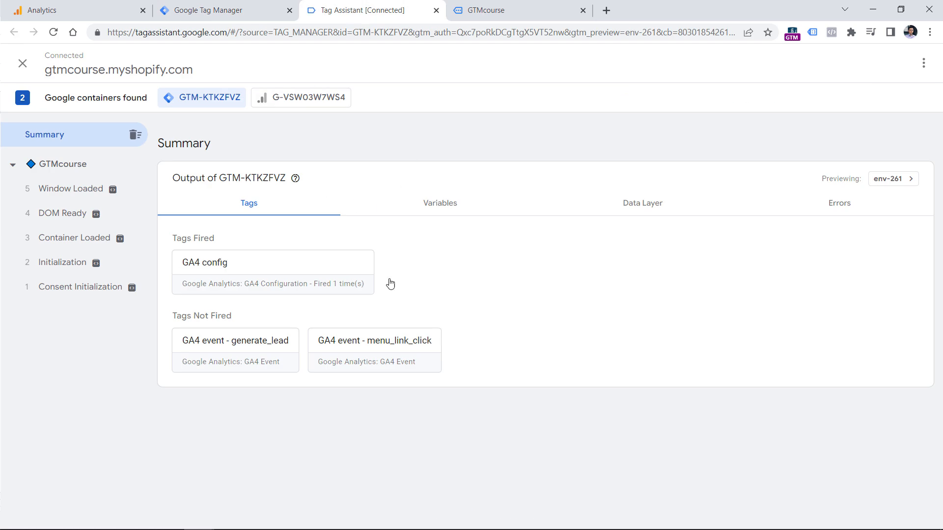
{"action": "key", "text": "ctrl+Tab"}
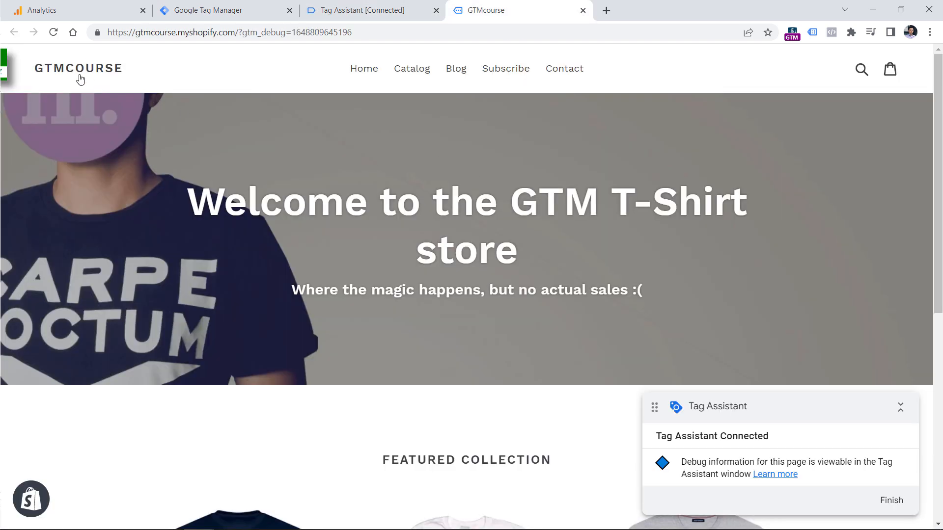
{"action": "left_click", "coordinate": [54, 32]}
{"action": "key", "text": "ctrl+shift+Tab"}
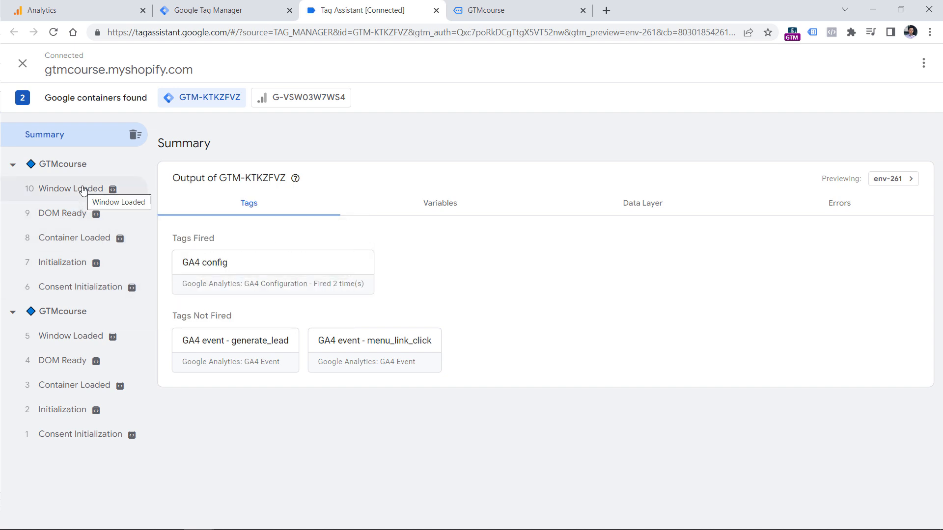
{"action": "left_click", "coordinate": [80, 237]}
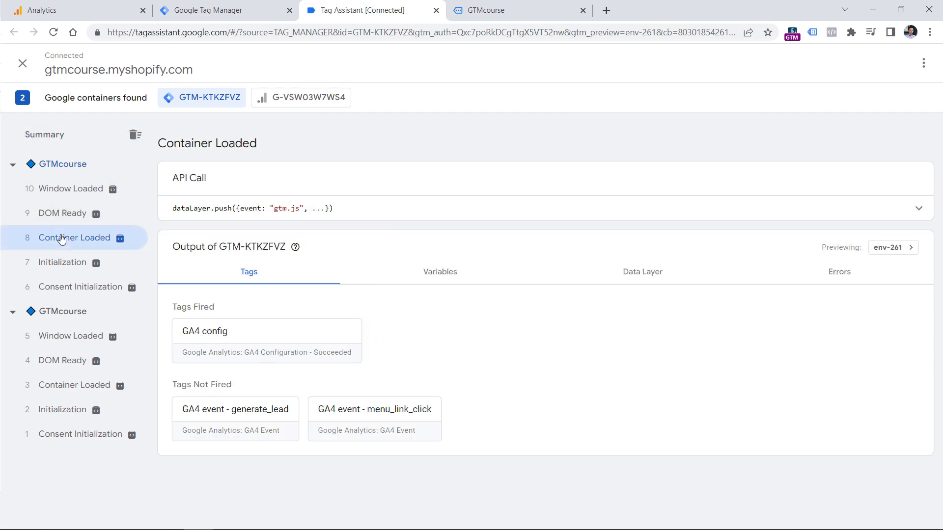
{"action": "left_click", "coordinate": [278, 343]}
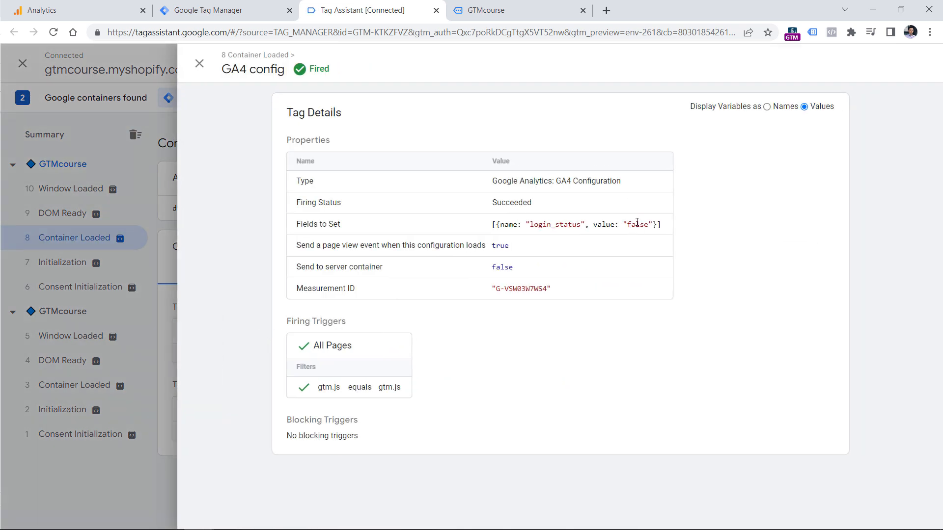
- Examine the dlv - login_status variable in Tag Manager and compare it with the GA4 config tag values in Tag Assistant
{"action": "left_click", "coordinate": [229, 5]}
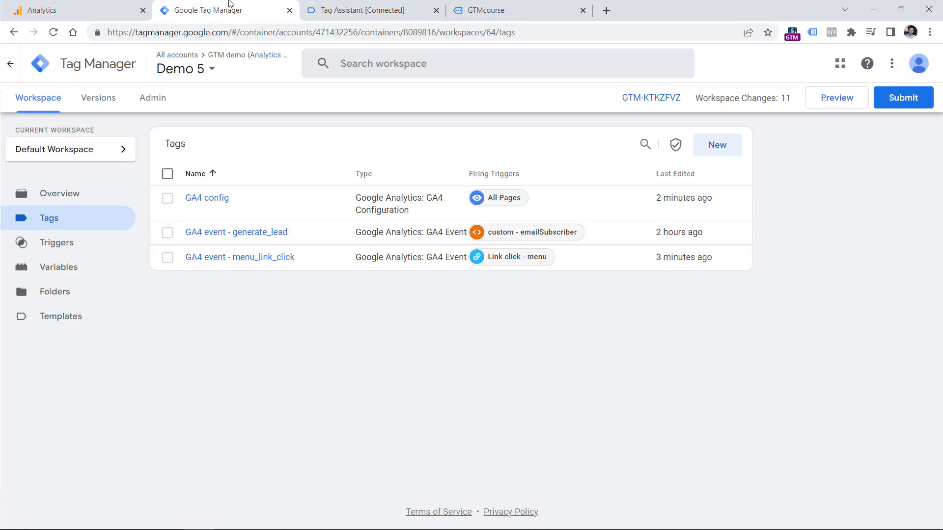
{"action": "left_click", "coordinate": [58, 269]}
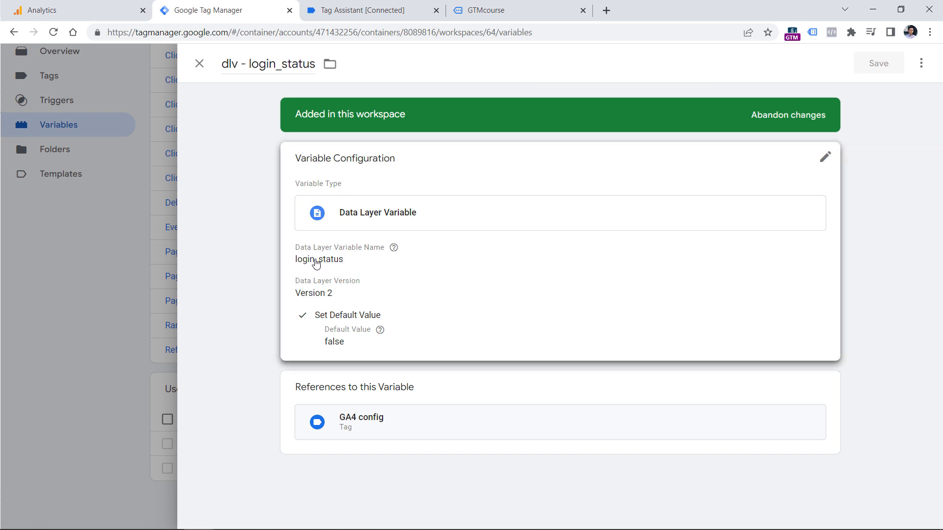
{"action": "left_click", "coordinate": [311, 10]}
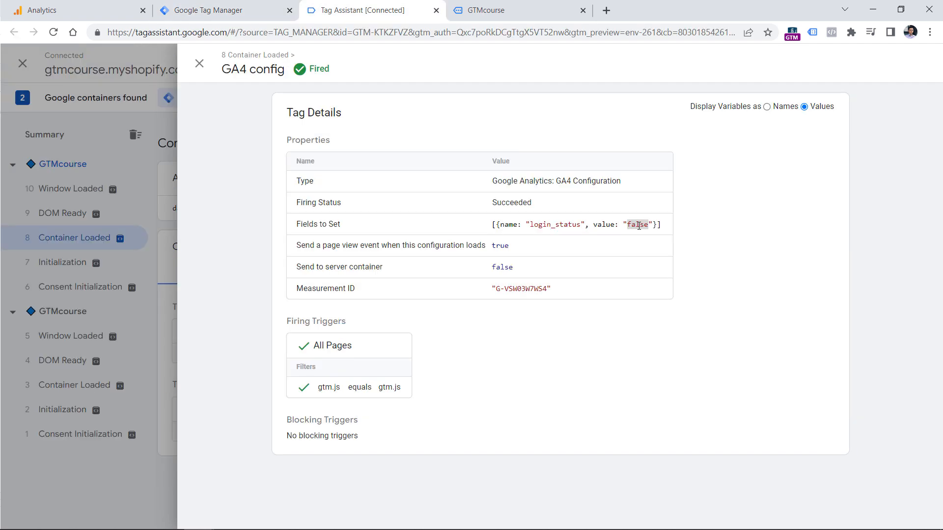
- Open the store's Subscribe menu link in a separate tab and inspect the GA4 event - menu_link_click tag on the Link Click event
{"action": "left_click", "coordinate": [472, 6]}
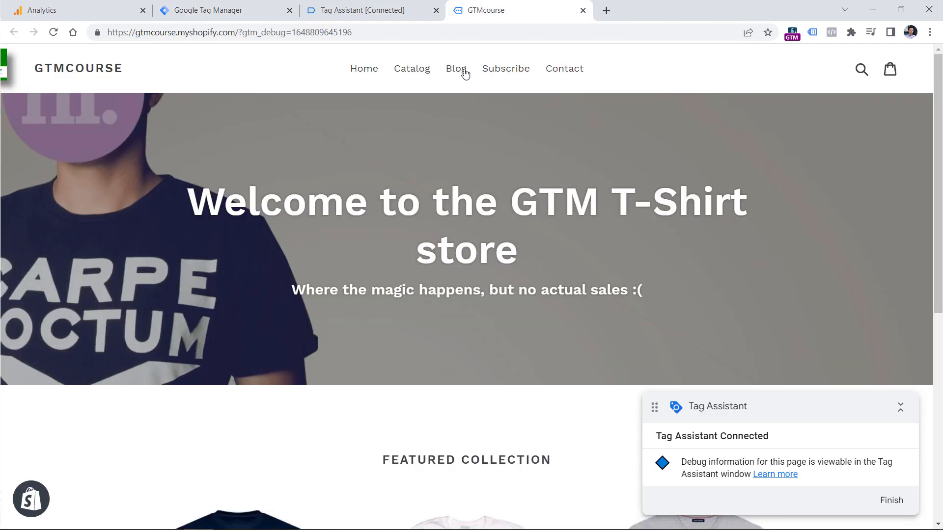
{"action": "left_click", "coordinate": [506, 74], "text": "ctrl"}
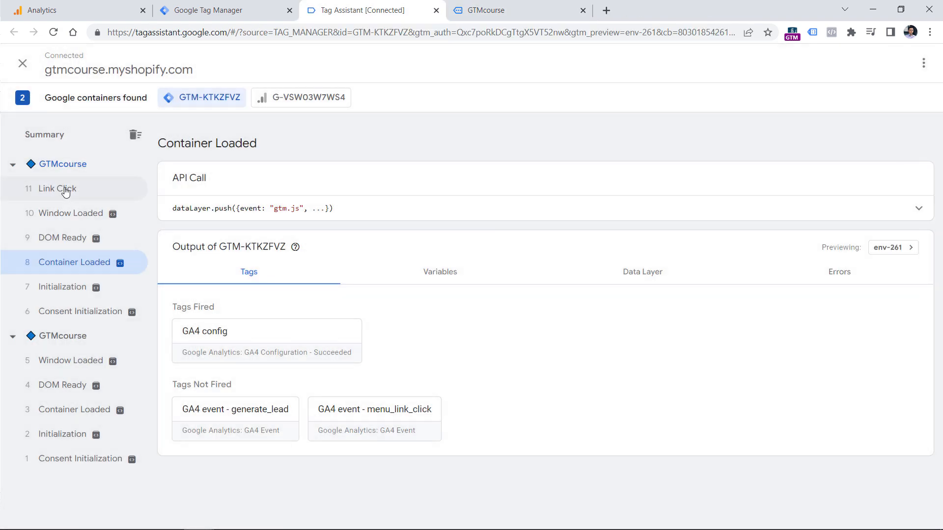
{"action": "left_click", "coordinate": [64, 188]}
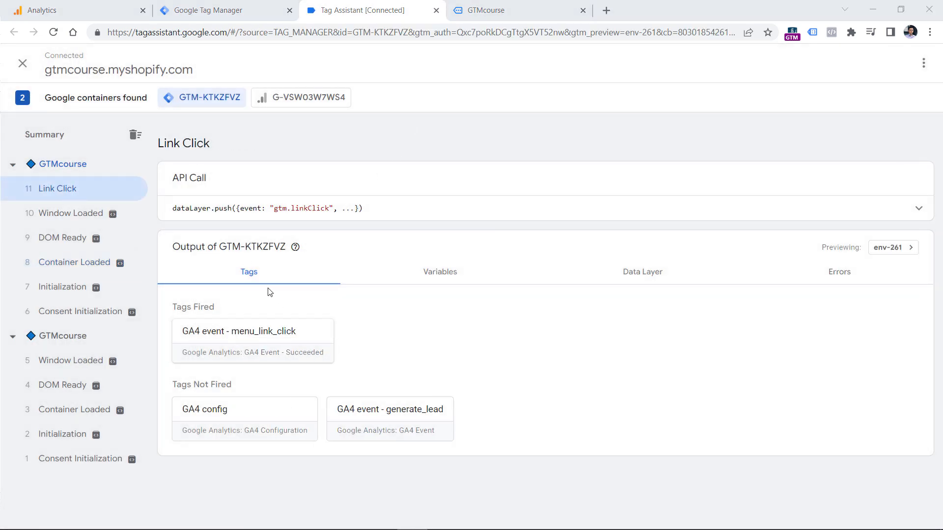
{"action": "left_click", "coordinate": [242, 341]}
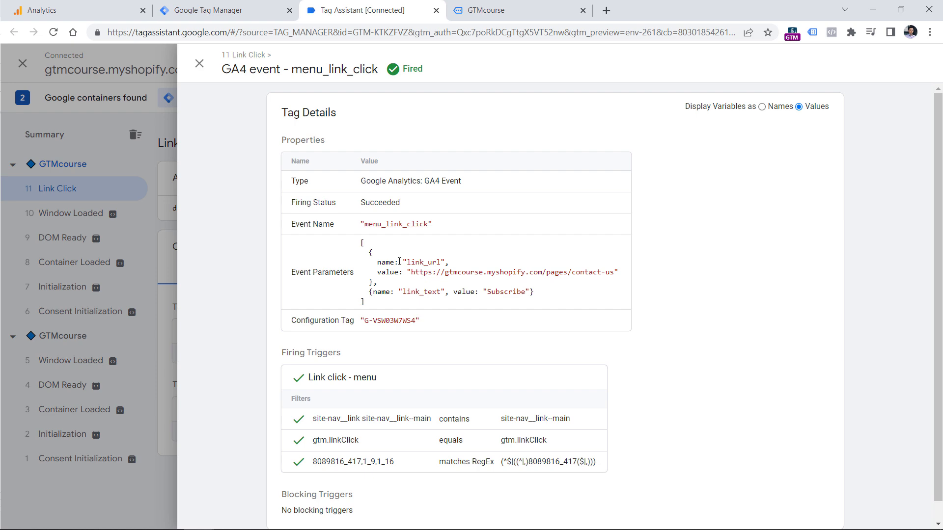
- Check the GA4 config tag's fields in Tag Manager, and switch to Analytics DebugView to inspect the menu_link_click event parameters
{"action": "left_click", "coordinate": [205, 10]}
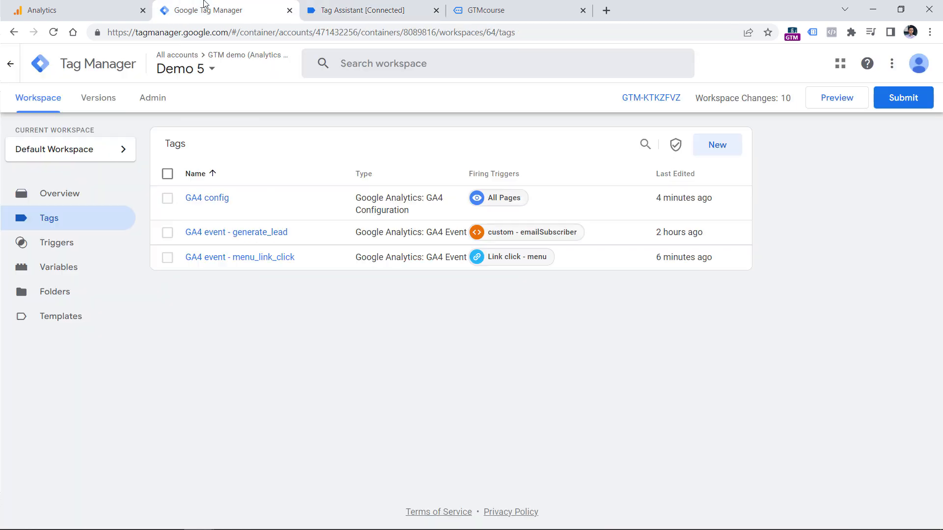
{"action": "left_click", "coordinate": [208, 197]}
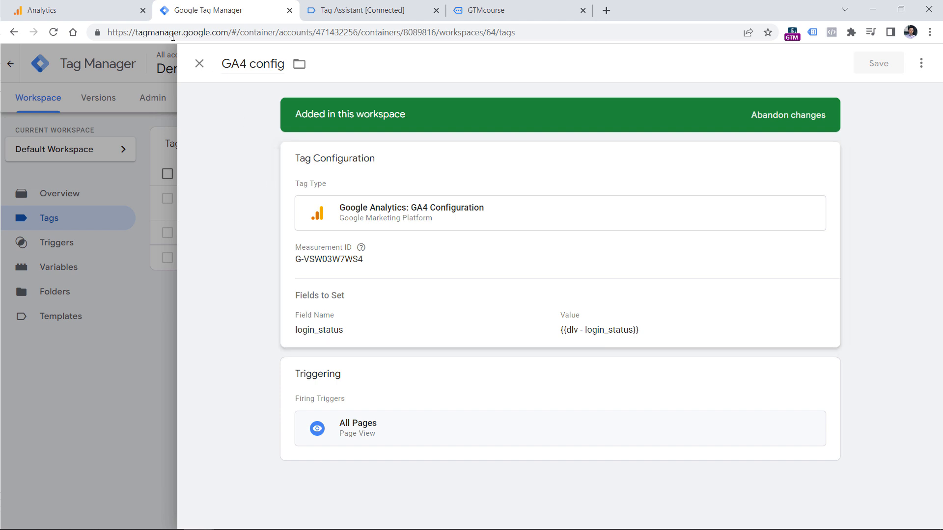
{"action": "left_click", "coordinate": [87, 6]}
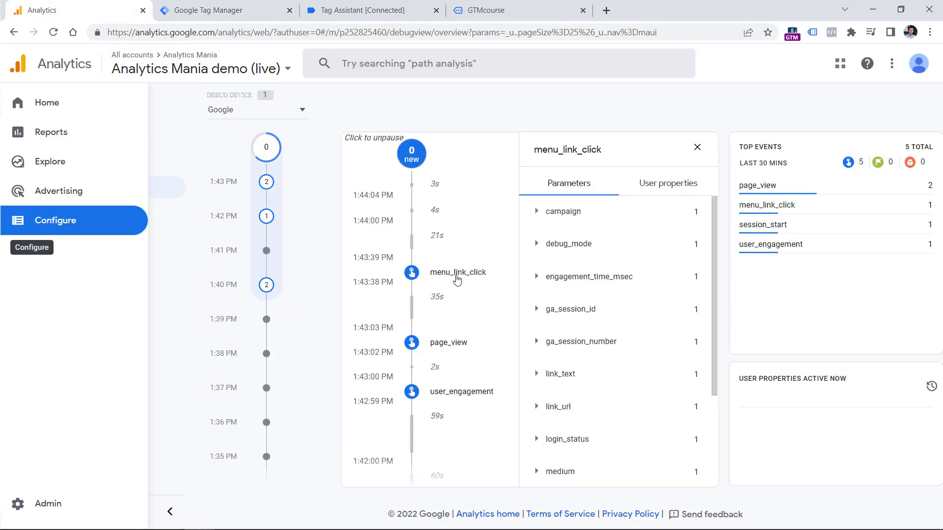
- Reopen the menu_link_click event's parameters in DebugView, and review the GA4 config tag's login_status field in Tag Manager
{"action": "left_click", "coordinate": [696, 148]}
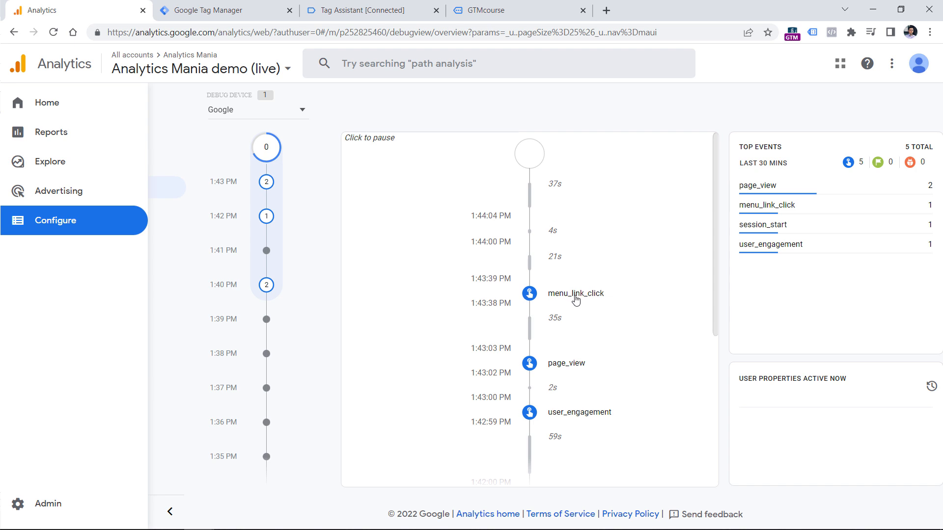
{"action": "left_click", "coordinate": [575, 299]}
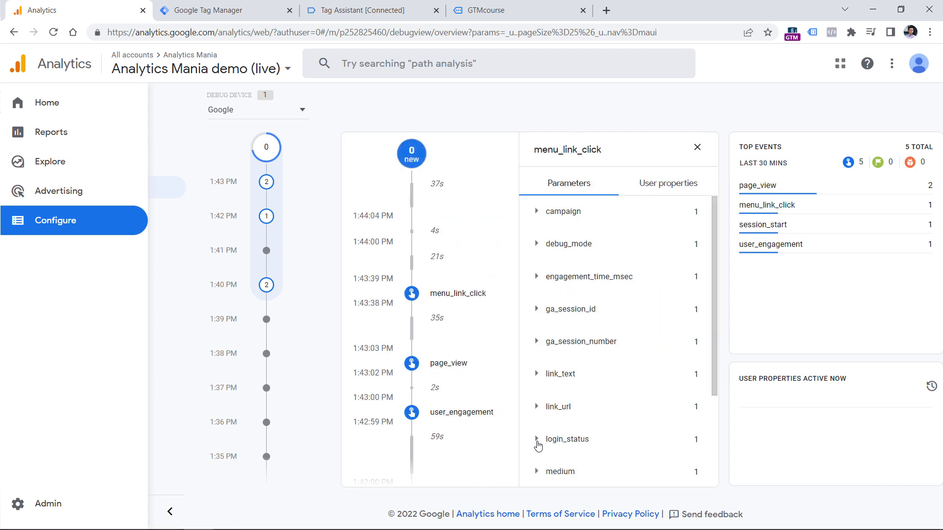
{"action": "key", "text": "ctrl+Tab"}
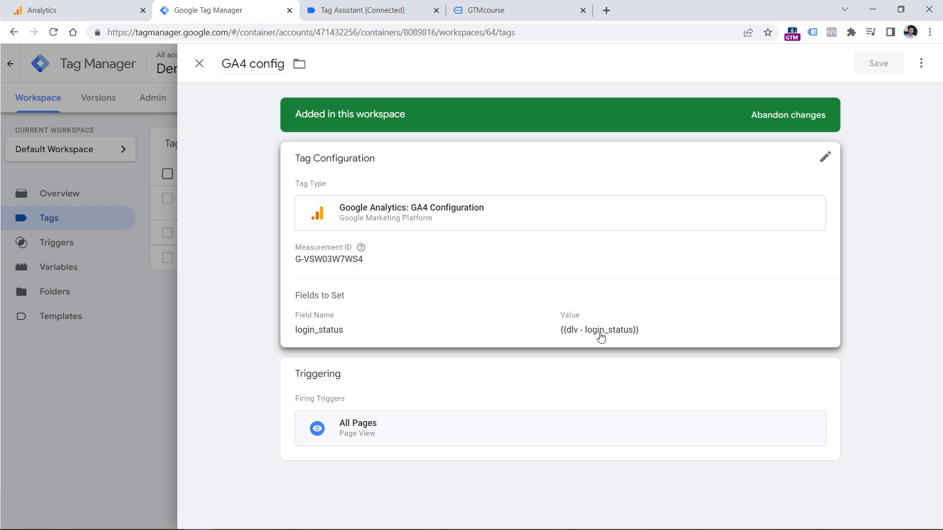
{"action": "left_click", "coordinate": [368, 6]}
{"action": "left_click", "coordinate": [451, 6]}
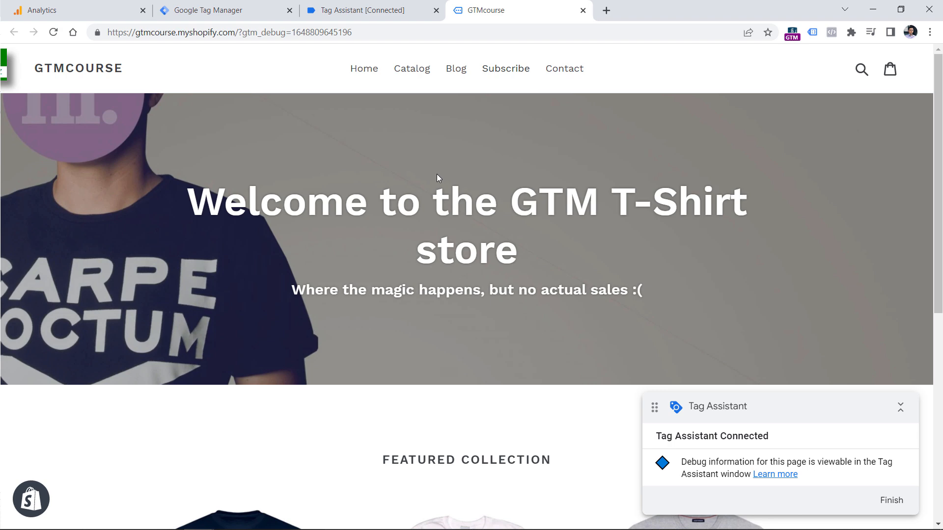
{"action": "left_click", "coordinate": [239, 12]}
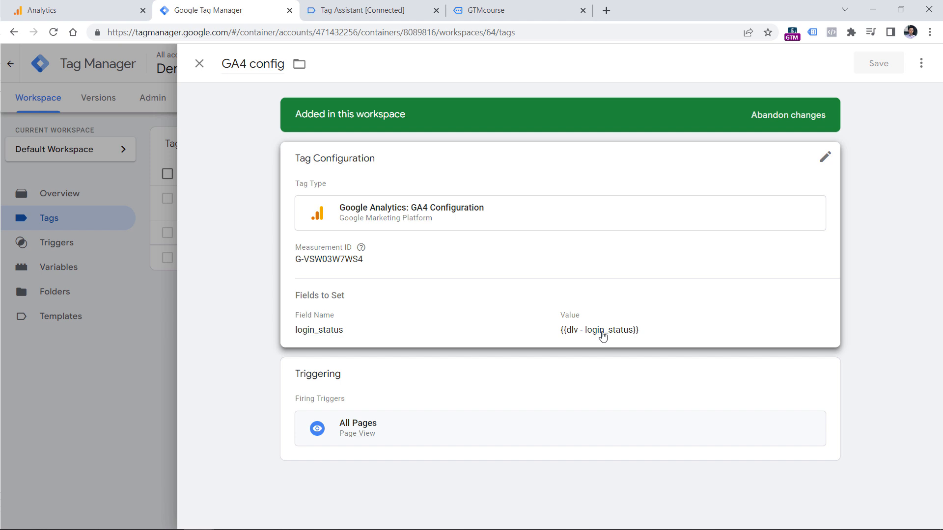
- Clear the browser console on the GTMcourse store page and run dataLayer.push({'event' : 'login', 'login_status' : true})
{"action": "left_click", "coordinate": [385, 10]}
{"action": "left_click", "coordinate": [480, 7]}
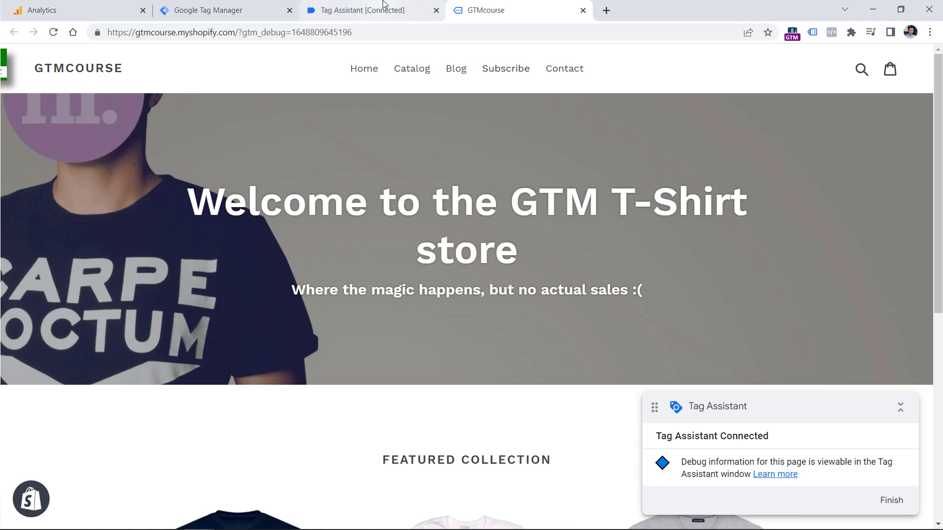
{"action": "key", "text": "ctrl+shift+j"}
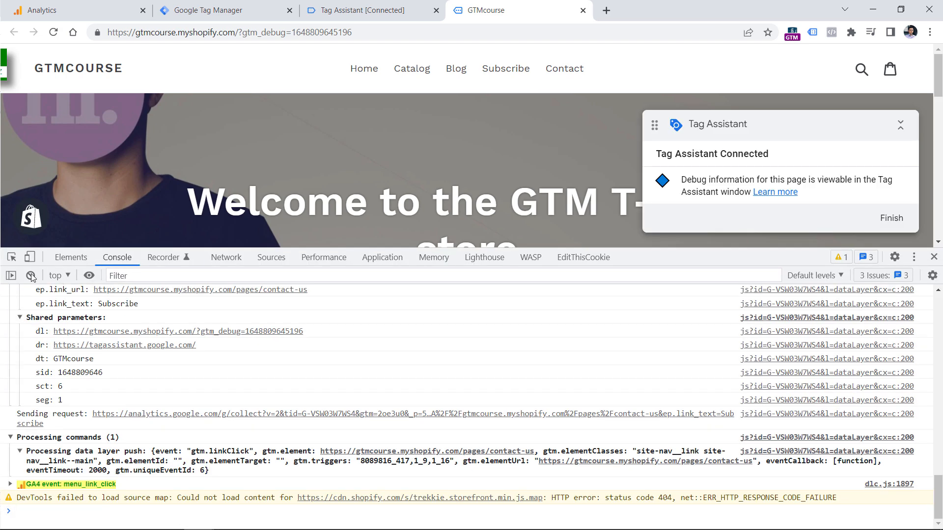
{"action": "left_click", "coordinate": [31, 276]}
{"action": "type", "text": "dataLayer.push({'event' : 'login', 'login_status' : true})"}
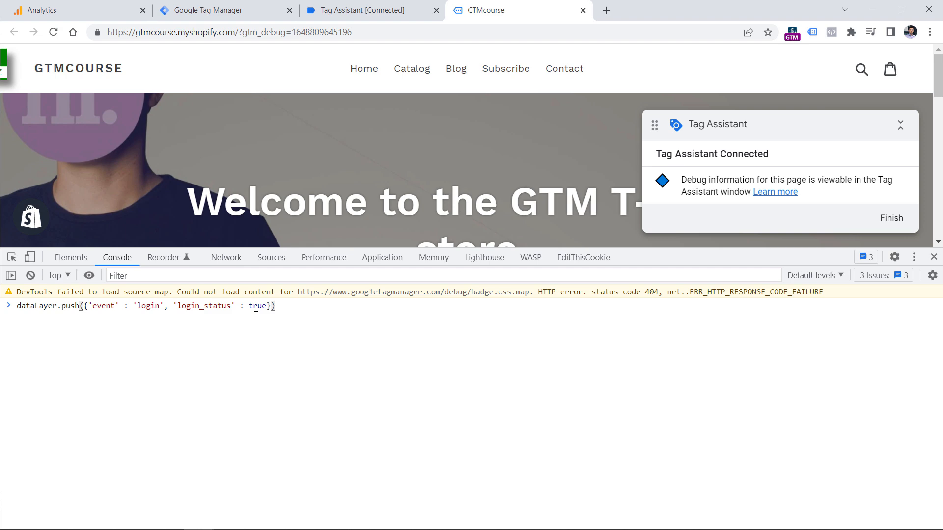
{"action": "key", "text": "Return"}
- Compare the dlv - login_status variable and the fired tags across the login, Link Click and Container Loaded events in Tag Assistant
{"action": "key", "text": "ctrl+shift+Tab"}
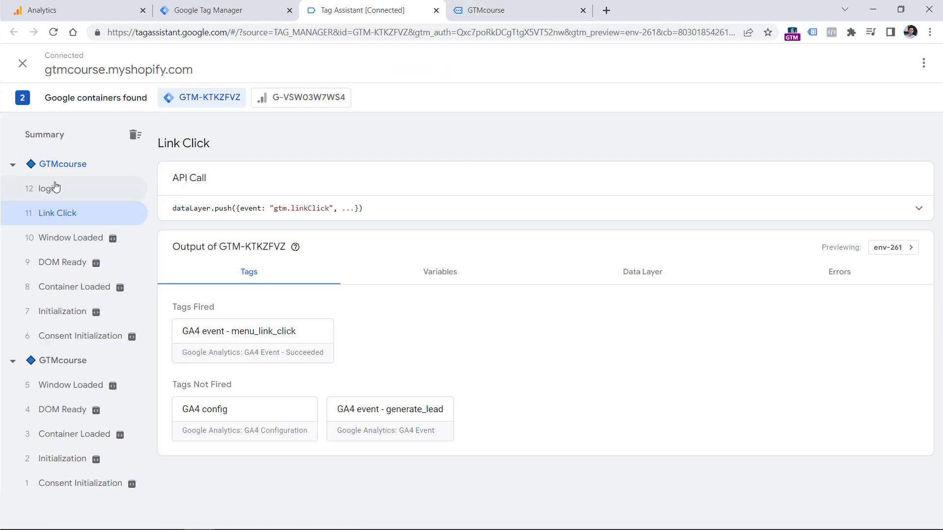
{"action": "left_click", "coordinate": [55, 193]}
{"action": "left_click", "coordinate": [437, 271]}
{"action": "scroll", "coordinate": [388, 275], "scroll_direction": "down", "scroll_amount": 5}
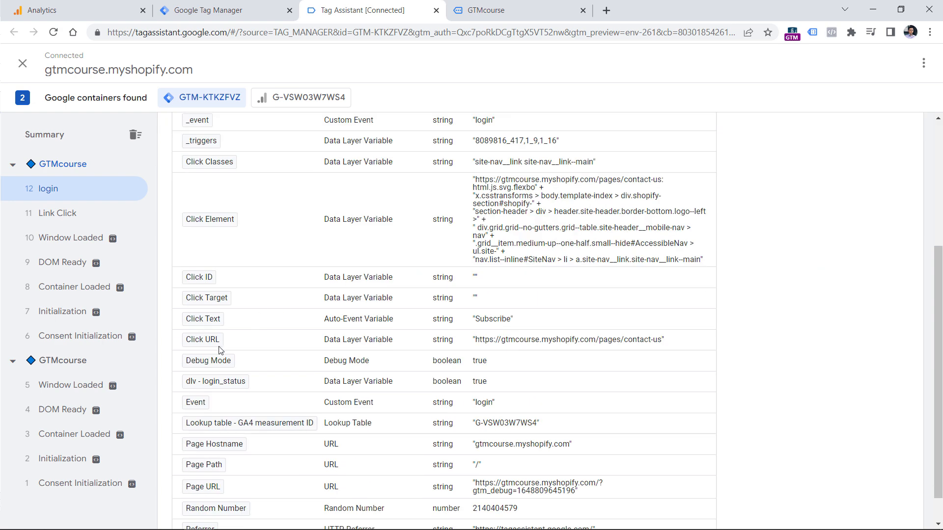
{"action": "left_click", "coordinate": [59, 214]}
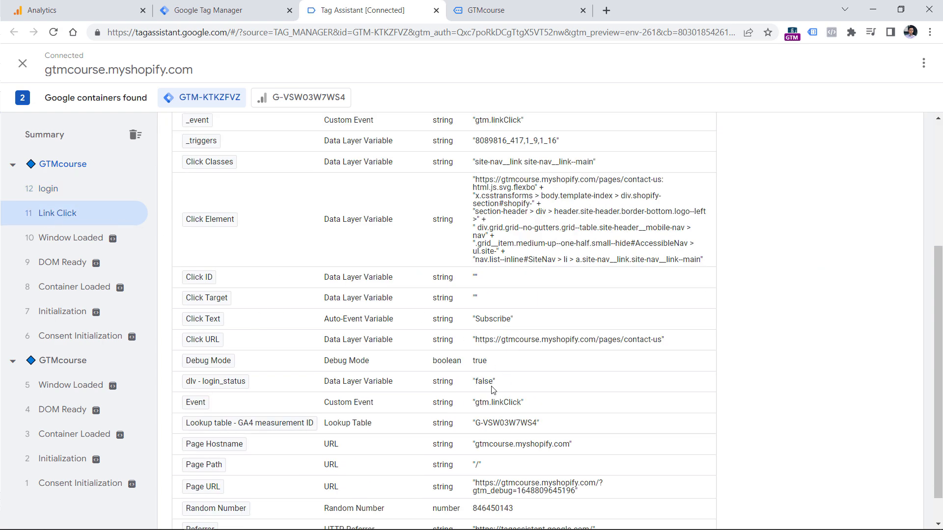
{"action": "left_click", "coordinate": [66, 288]}
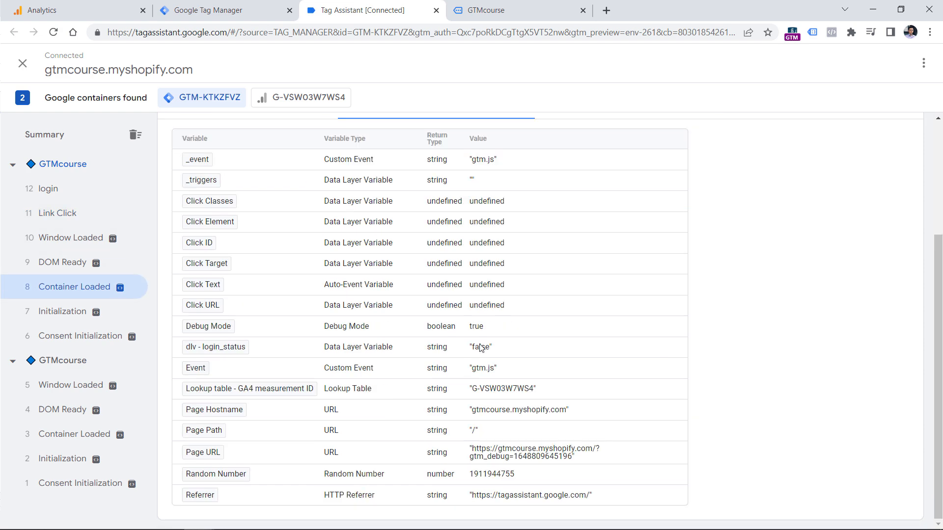
{"action": "left_click", "coordinate": [91, 287]}
{"action": "left_click", "coordinate": [221, 271]}
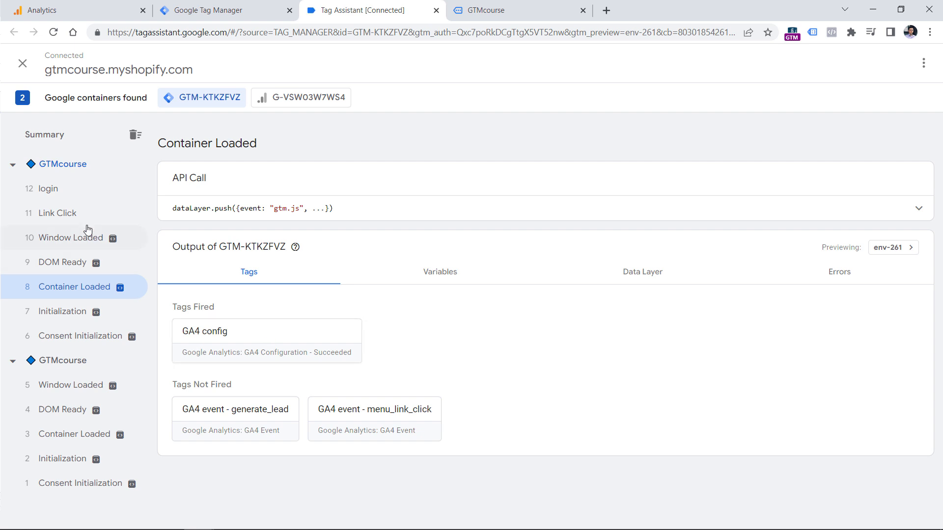
{"action": "left_click", "coordinate": [63, 189]}
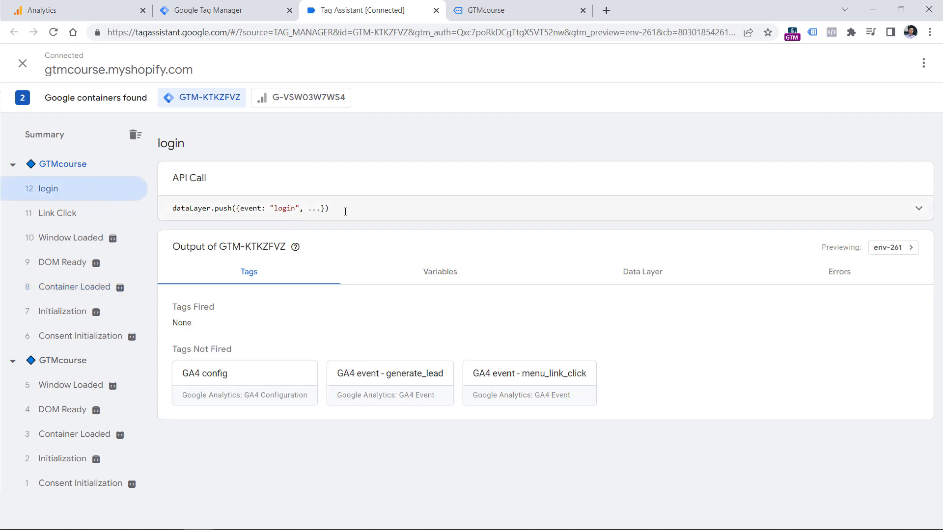
- Open the store's Subscribe menu link again, and inspect the login_status parameter of the newest menu_link_click event in Analytics DebugView
{"action": "left_click", "coordinate": [508, 9]}
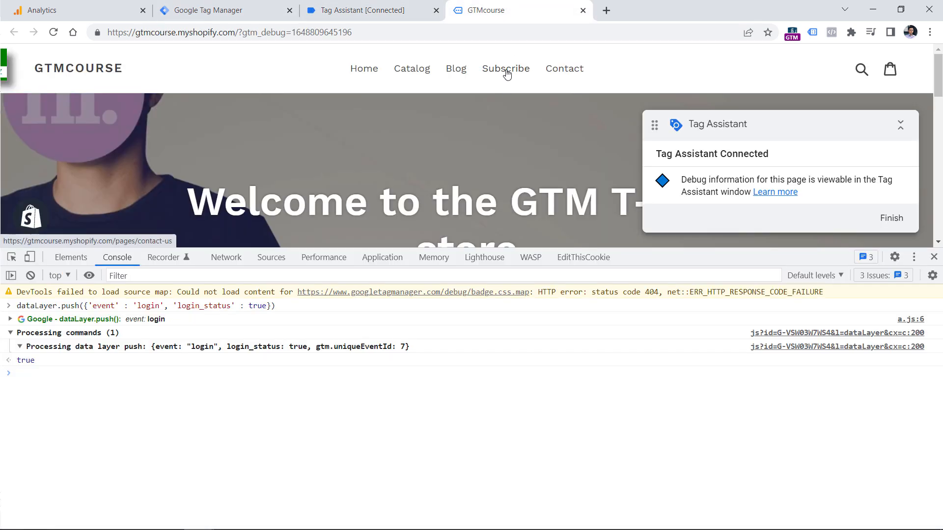
{"action": "left_click", "coordinate": [503, 69]}
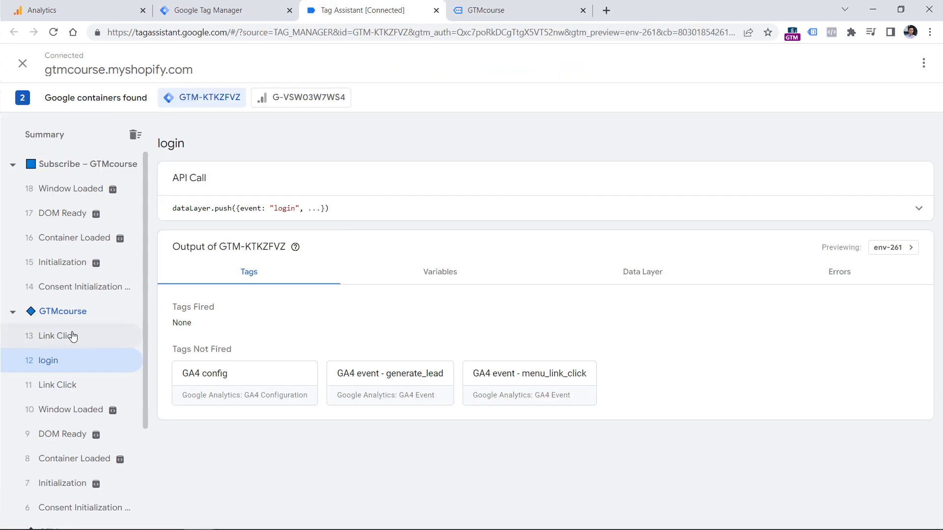
{"action": "left_click", "coordinate": [86, 7]}
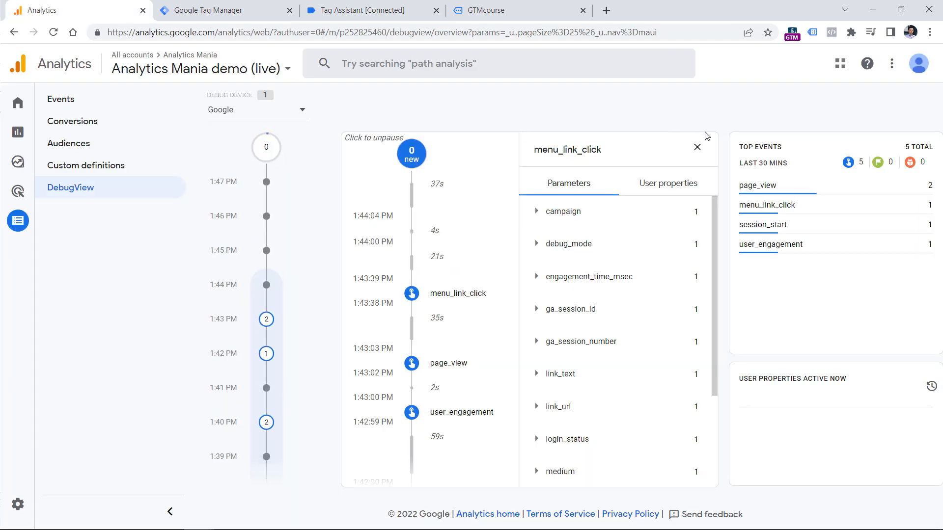
{"action": "left_click", "coordinate": [697, 147]}
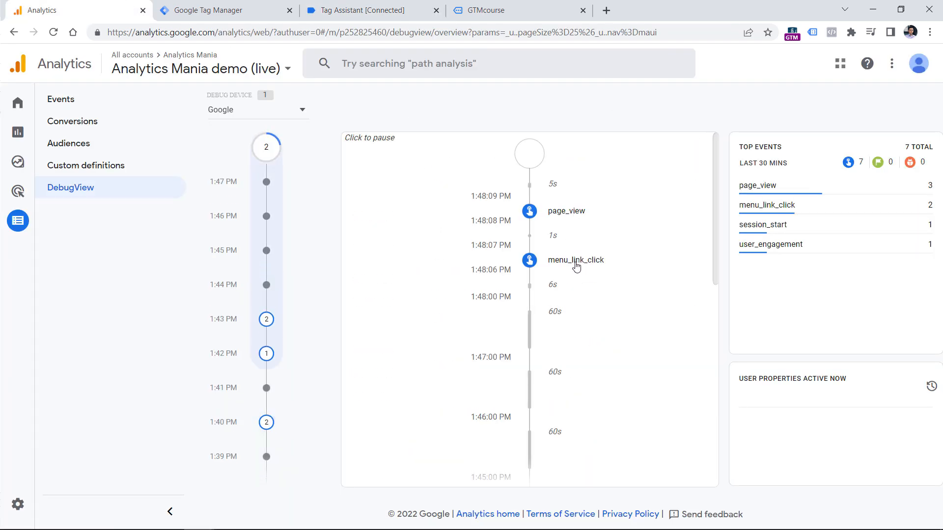
{"action": "left_click", "coordinate": [577, 266]}
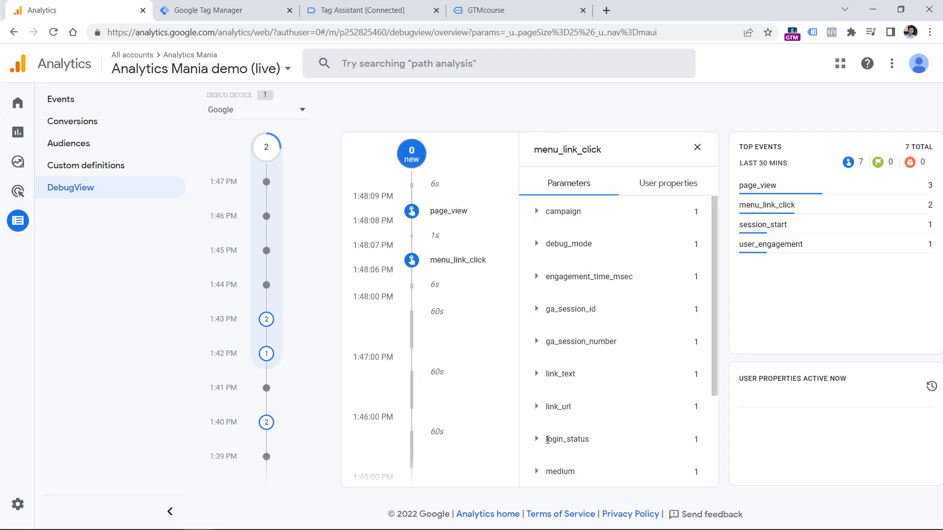
{"action": "left_click", "coordinate": [565, 439]}
{"action": "double_click", "coordinate": [546, 465]}
- Check the GA4 config tag's login_status field in Tag Manager against its values on the Container Loaded event in Tag Assistant
{"action": "left_click", "coordinate": [380, 10]}
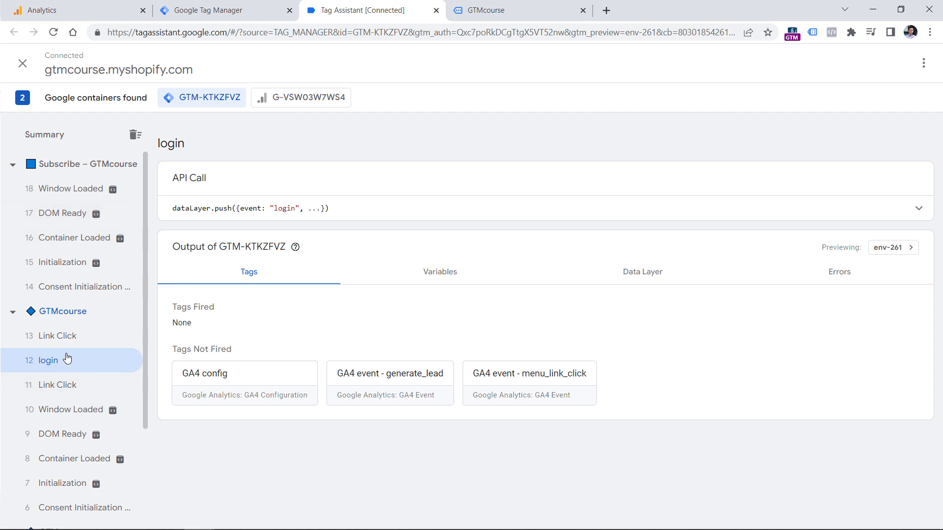
{"action": "left_click", "coordinate": [233, 9]}
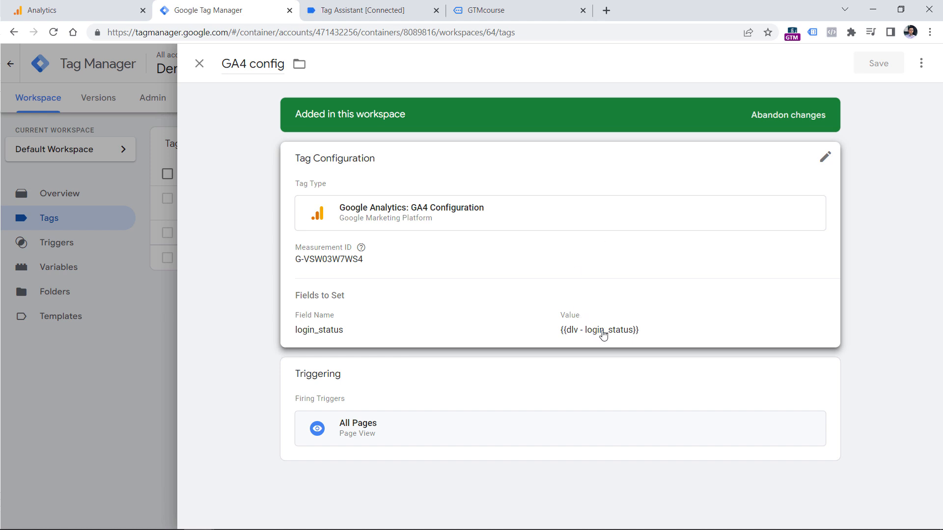
{"action": "key", "text": "ctrl+Tab"}
{"action": "scroll", "coordinate": [59, 378], "scroll_direction": "down", "scroll_amount": 3}
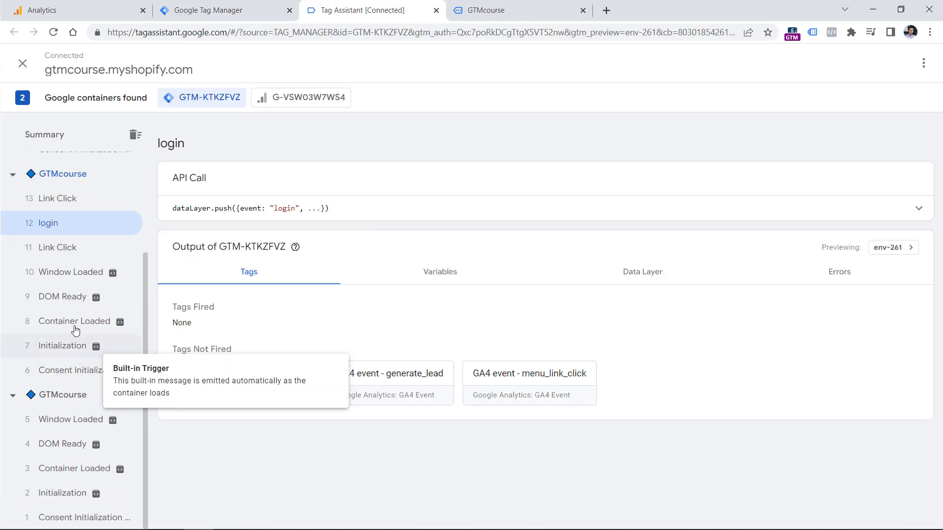
{"action": "left_click", "coordinate": [91, 329]}
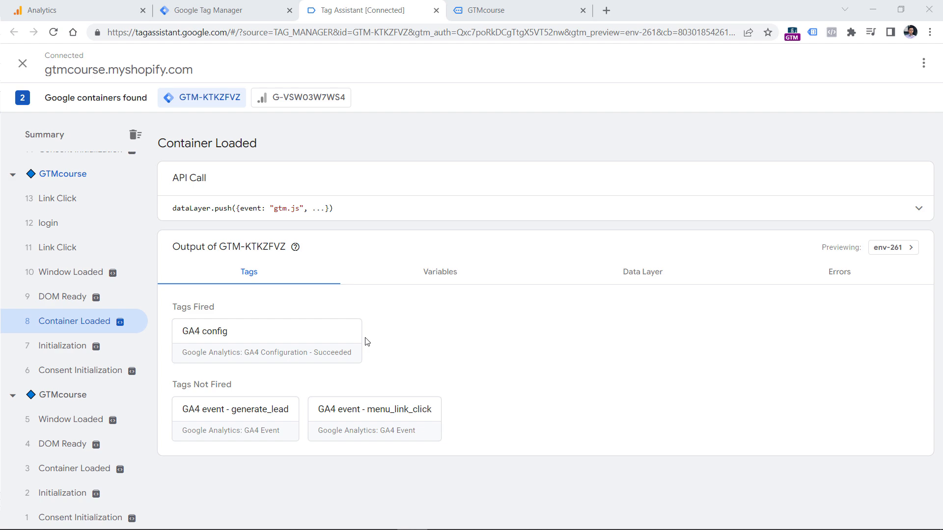
{"action": "left_click", "coordinate": [260, 347]}
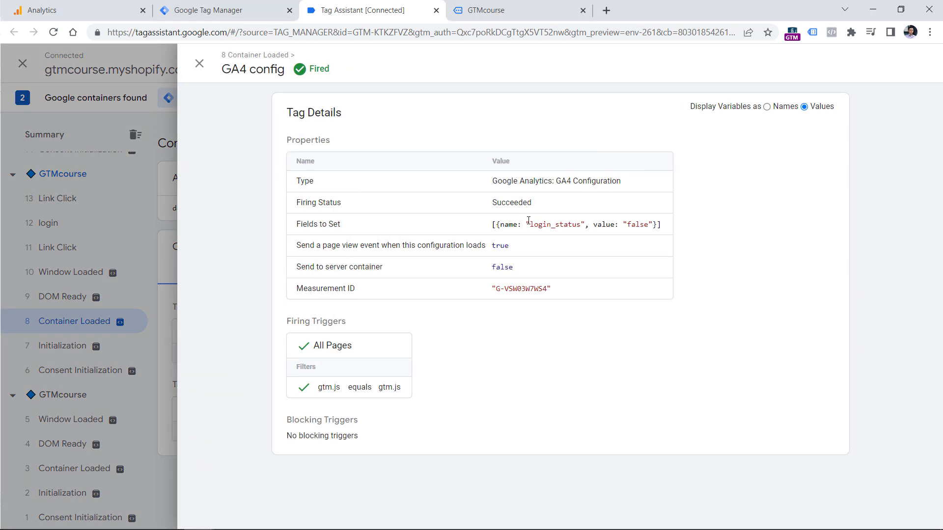
{"action": "left_click", "coordinate": [196, 65]}
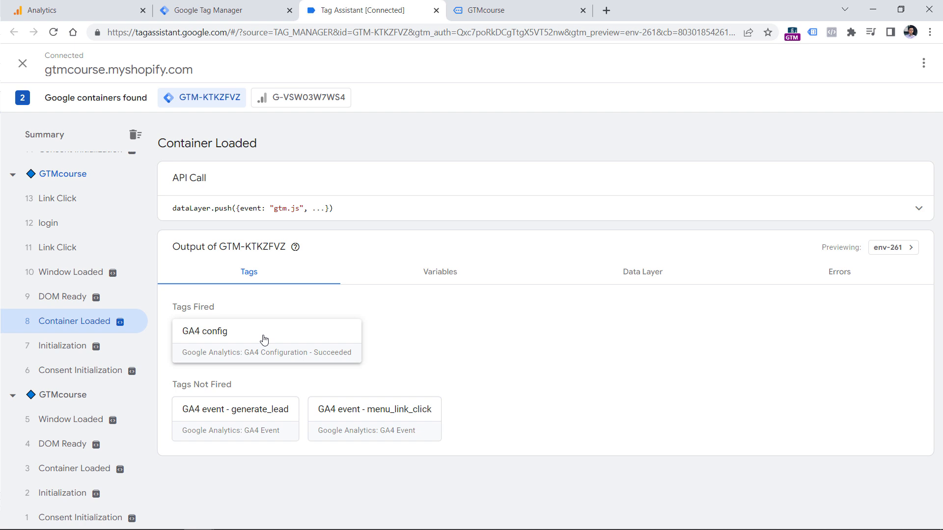
- In Tag Manager, add the event parameter login_status with value {{dlv - login_status}} to the GA4 event - generate_lead tag and save it
{"action": "left_click", "coordinate": [236, 8]}
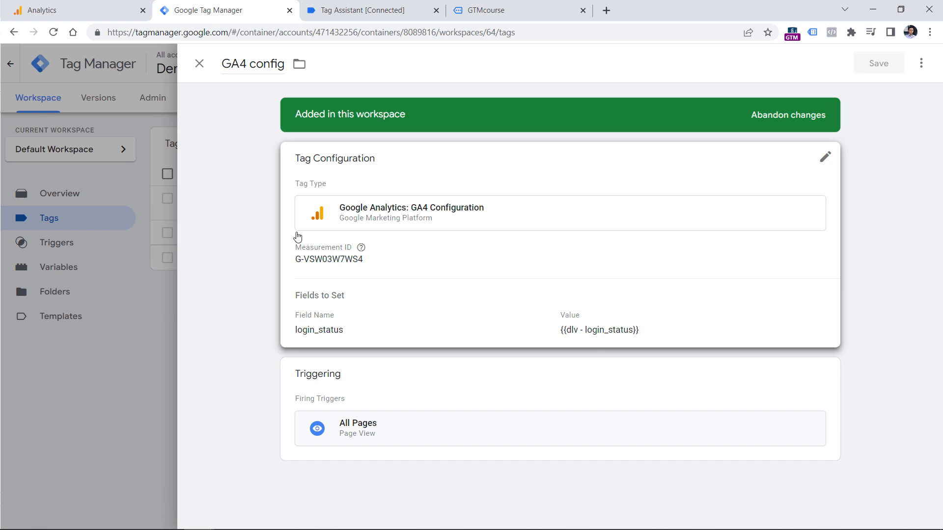
{"action": "left_click", "coordinate": [199, 64]}
{"action": "left_click", "coordinate": [236, 233]}
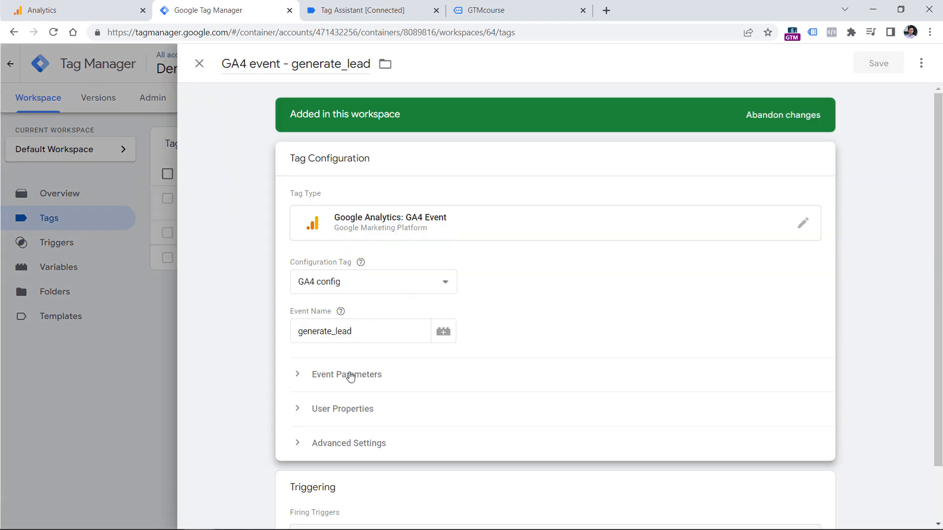
{"action": "left_click", "coordinate": [348, 387]}
{"action": "left_click", "coordinate": [366, 418]}
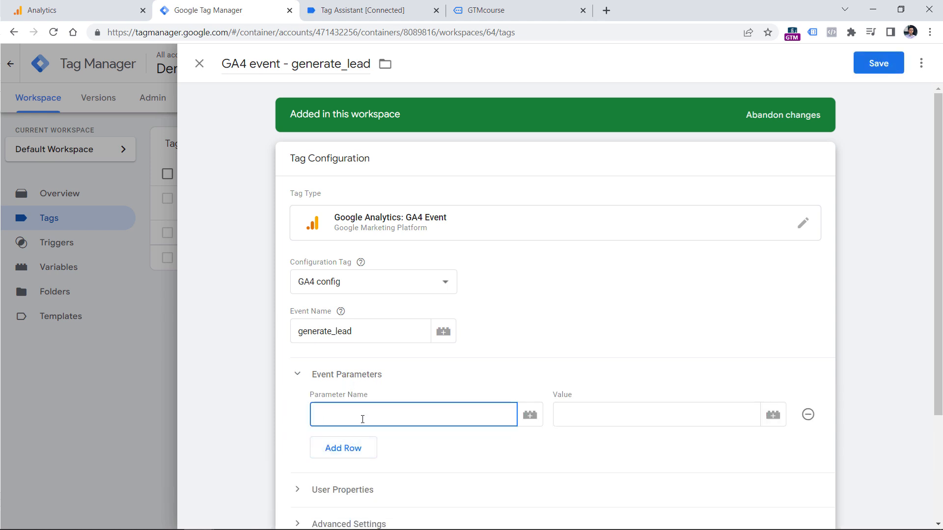
{"action": "type", "text": "login_status"}
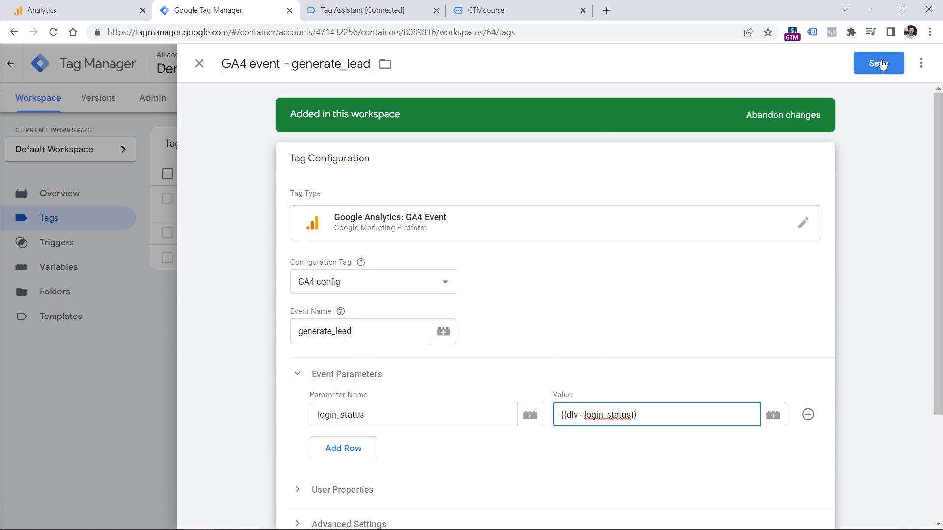
{"action": "left_click", "coordinate": [878, 63]}
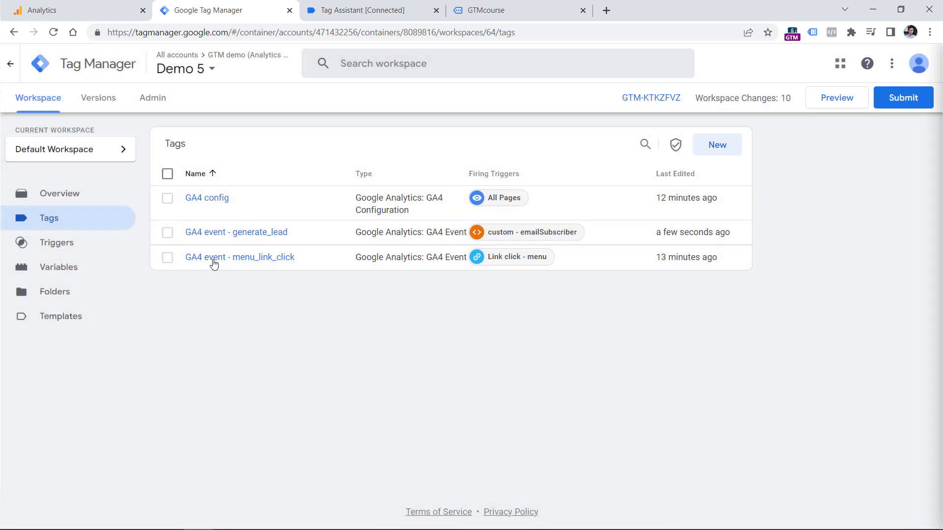
- Add the event parameter login_status with value {{dlv - login_status}} to the GA4 event - menu_link_click tag, save it and start preview mode
{"action": "left_click", "coordinate": [218, 261]}
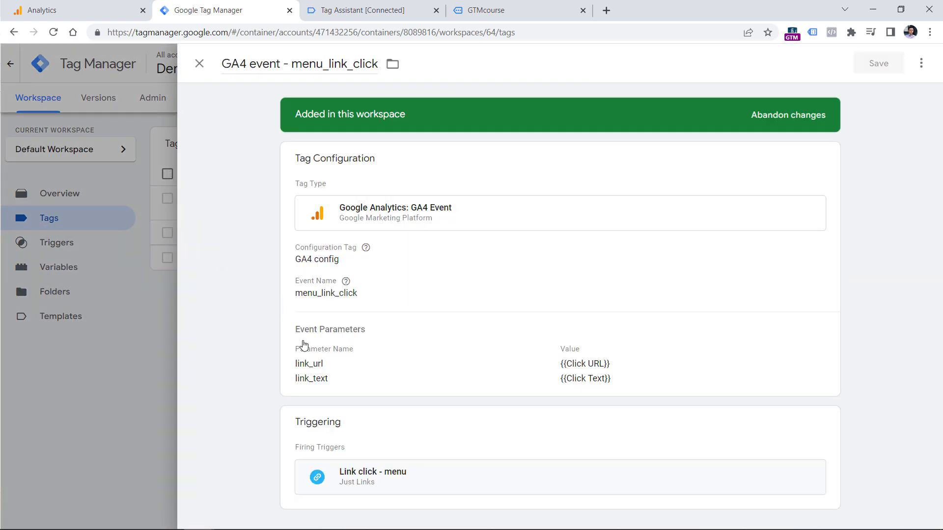
{"action": "left_click", "coordinate": [303, 345]}
{"action": "left_click", "coordinate": [353, 478]}
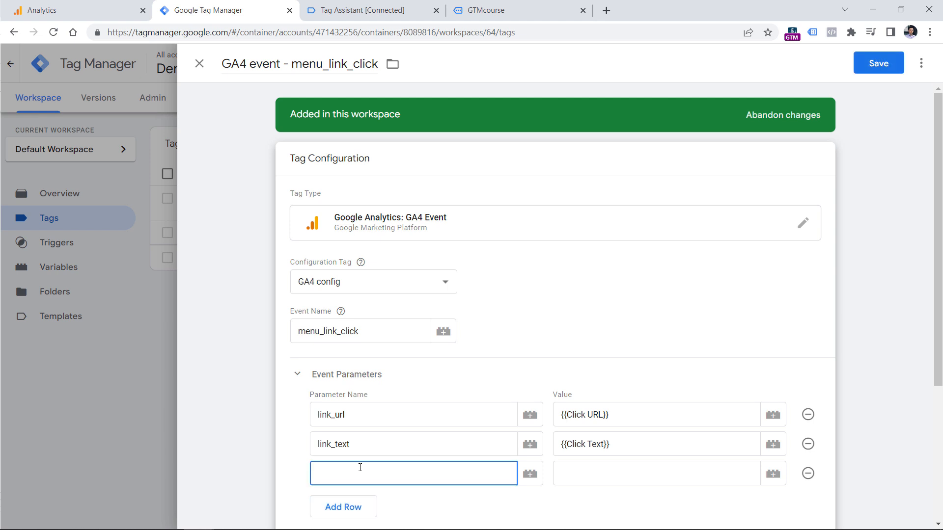
{"action": "type", "text": "login_status"}
{"action": "left_click", "coordinate": [587, 472]}
{"action": "type", "text": "{{login_status"}
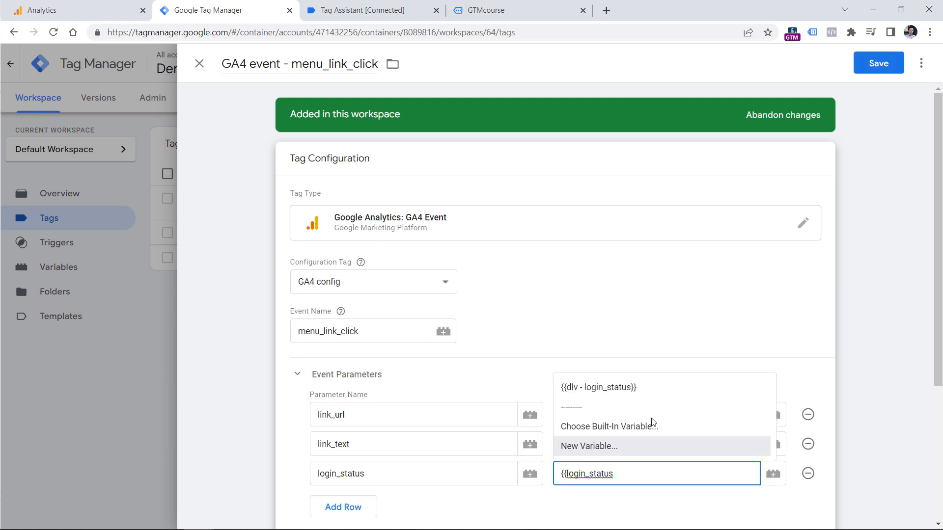
{"action": "left_click", "coordinate": [598, 387]}
{"action": "left_click", "coordinate": [879, 63]}
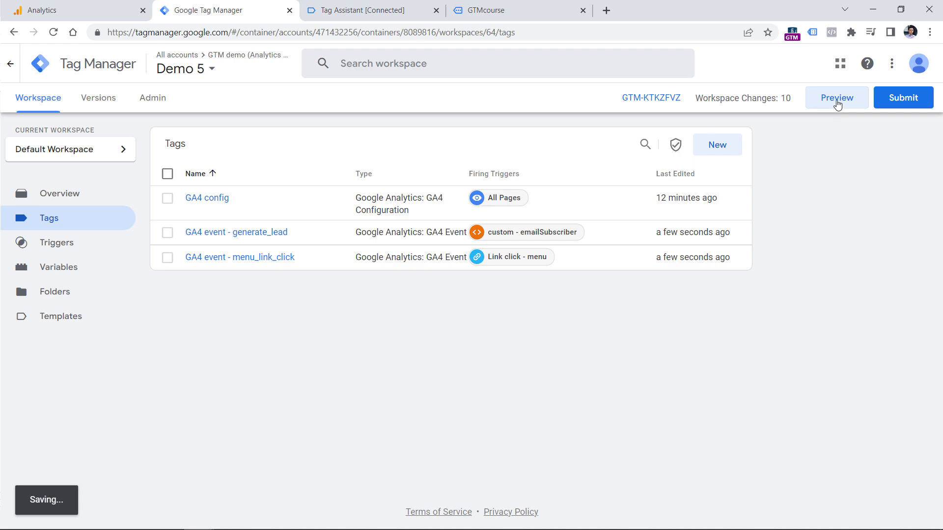
{"action": "left_click", "coordinate": [835, 98]}
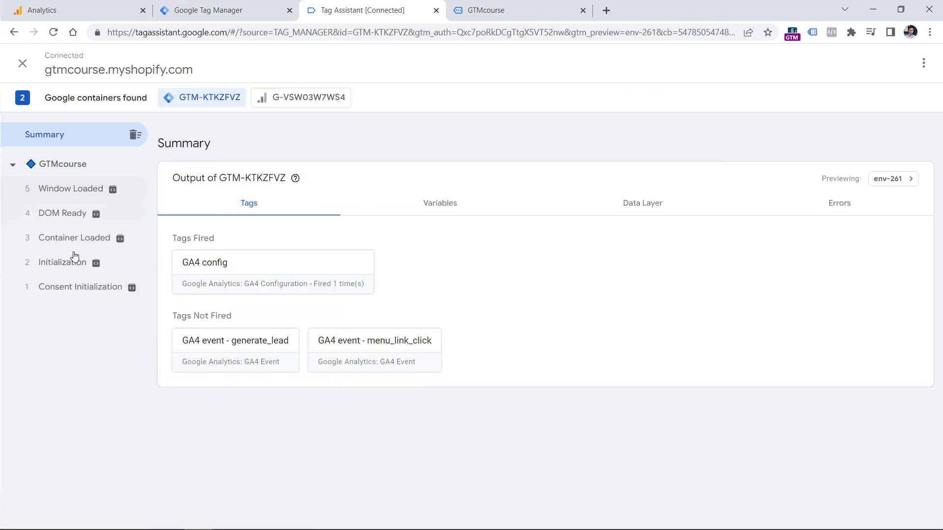
- Check the login_status field of the GA4 config tag on the Container Loaded event in Tag Assistant
{"action": "left_click", "coordinate": [57, 239]}
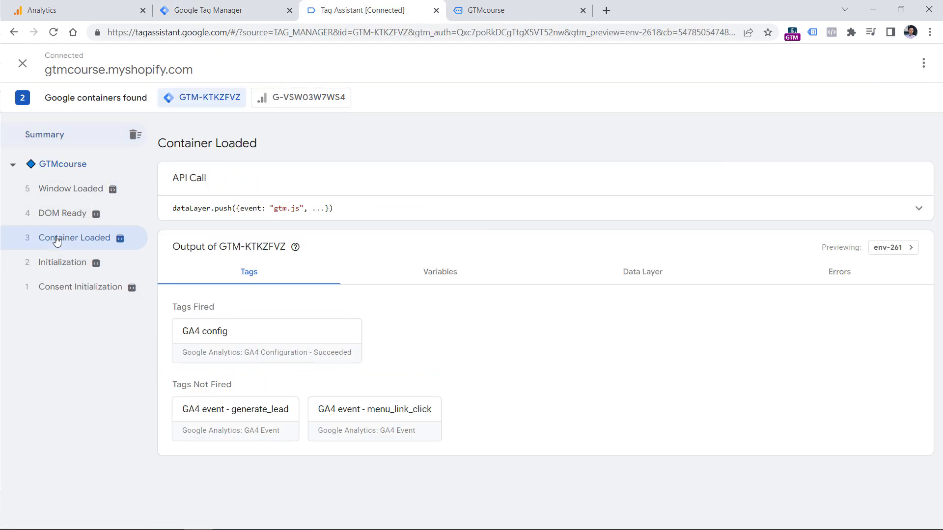
{"action": "left_click", "coordinate": [258, 342]}
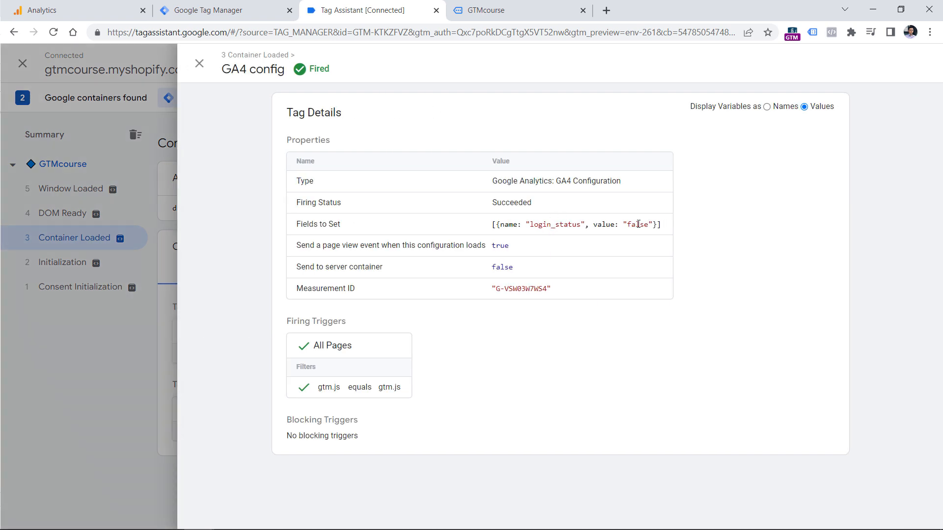
- Open the store's Blog menu link in a new tab, and check the GA4 event - menu_link_click tag's parameters on the Link Click event in Tag Assistant
{"action": "left_click", "coordinate": [487, 6]}
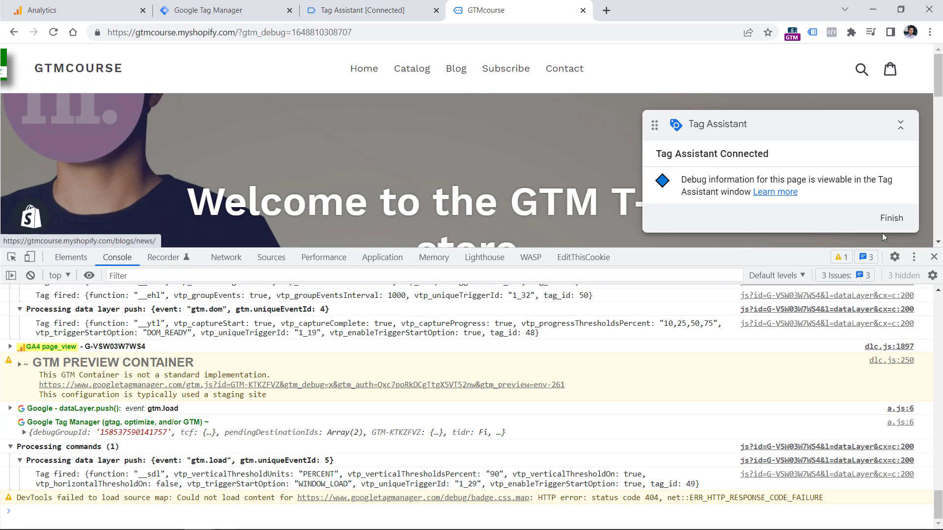
{"action": "left_click", "coordinate": [933, 257]}
{"action": "left_click", "coordinate": [447, 70], "text": "ctrl"}
{"action": "left_click", "coordinate": [123, 192]}
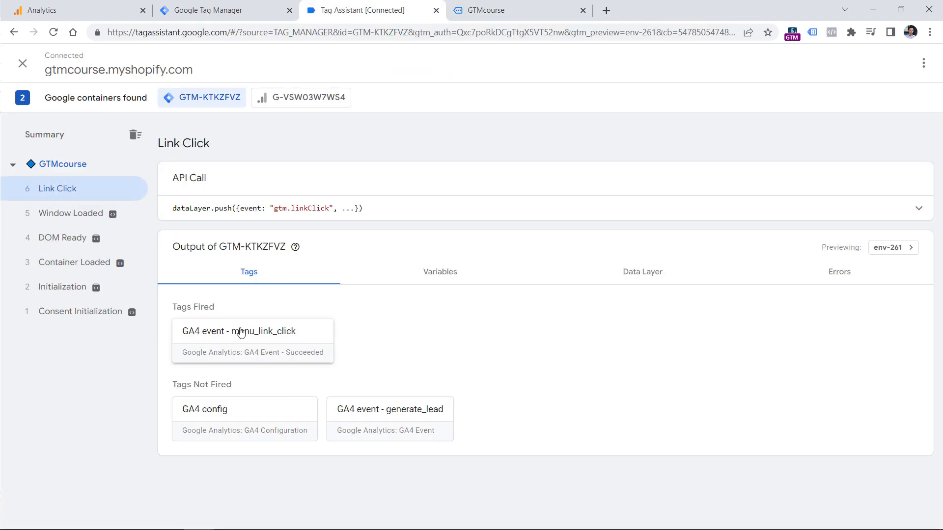
{"action": "left_click", "coordinate": [221, 356]}
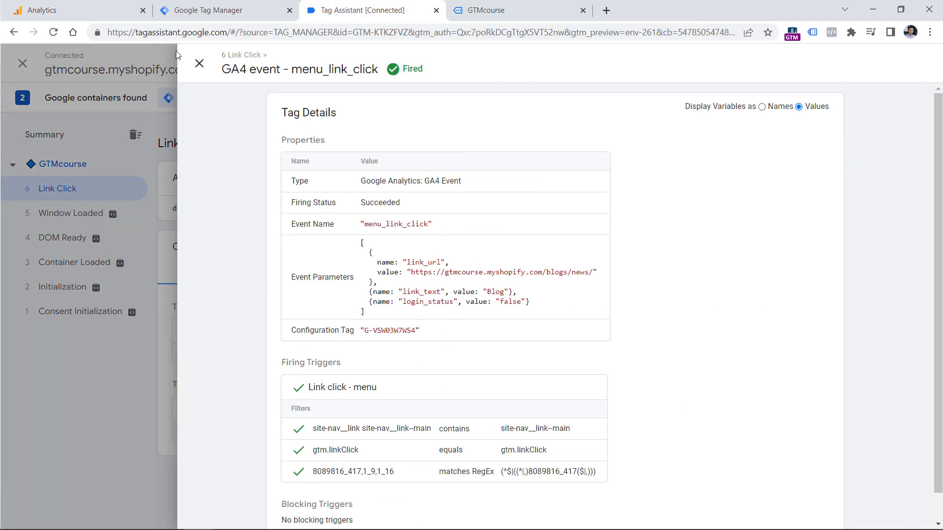
{"action": "left_click", "coordinate": [198, 64]}
- Inspect the login_status parameter of the newest menu_link_click event in Analytics DebugView
{"action": "left_click", "coordinate": [93, 7]}
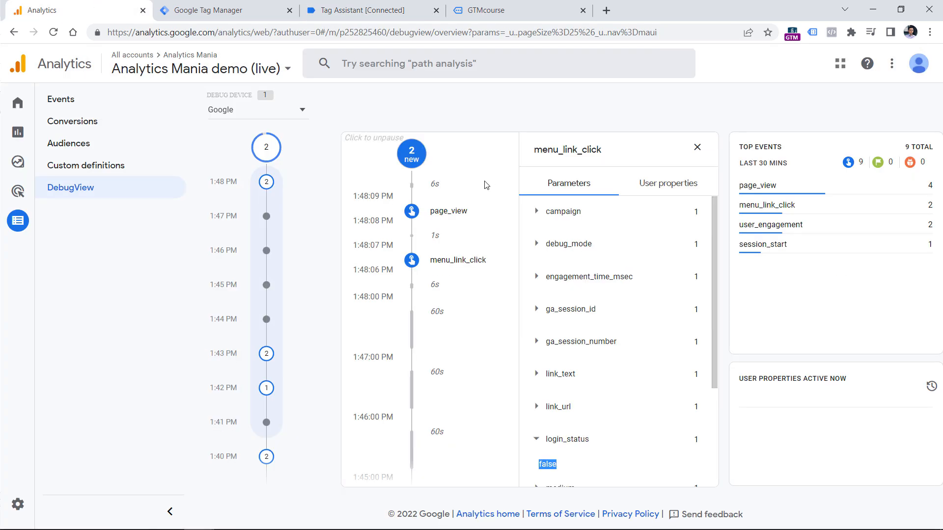
{"action": "left_click", "coordinate": [415, 158]}
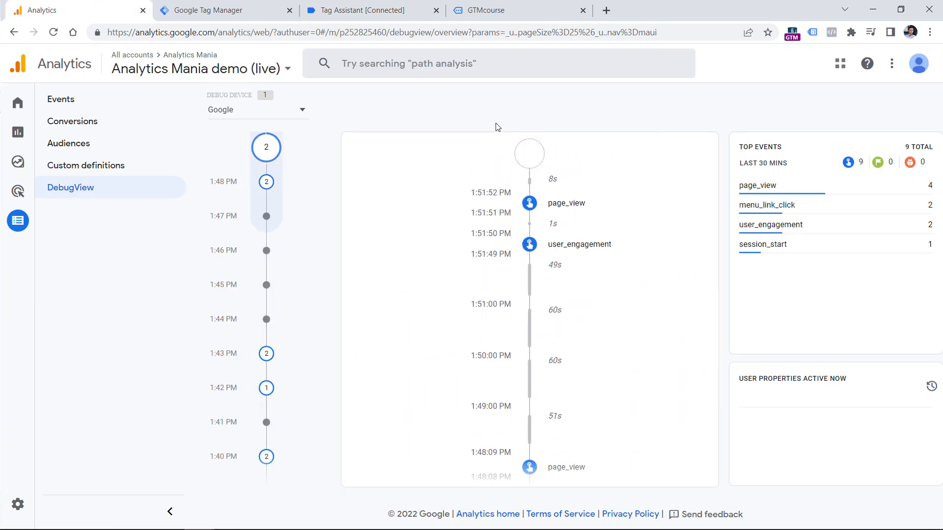
{"action": "left_click", "coordinate": [555, 206]}
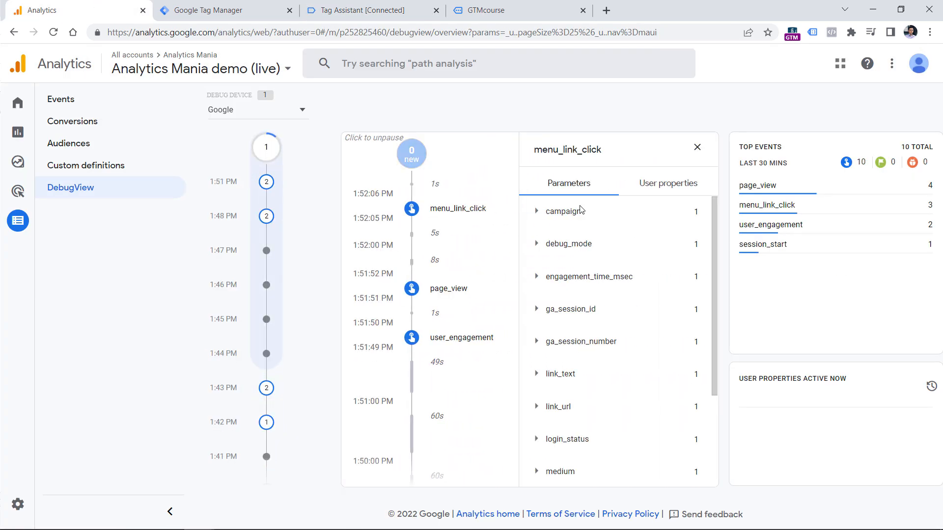
{"action": "left_click", "coordinate": [560, 437]}
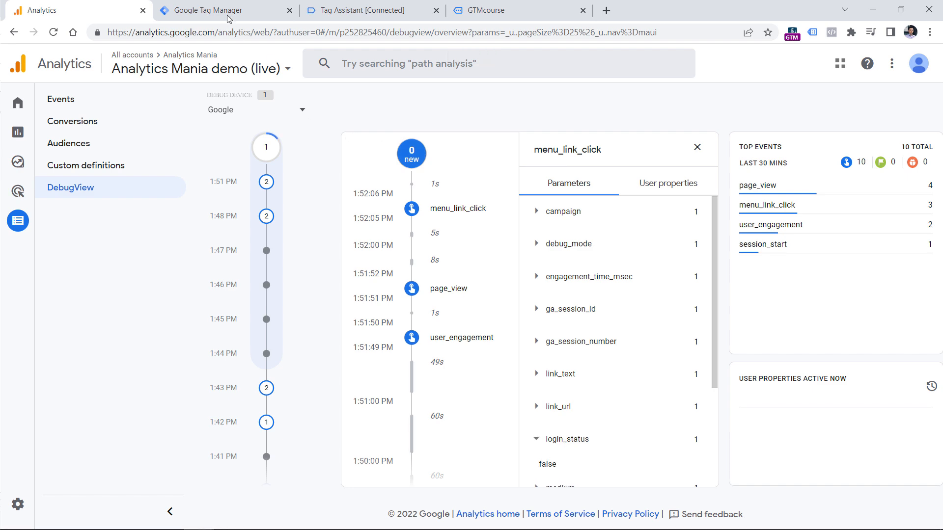
- In the store page's cleared console, run dataLayer.push({'event' : 'login', 'login_status' : true})
{"action": "left_click", "coordinate": [361, 10]}
{"action": "left_click", "coordinate": [485, 10]}
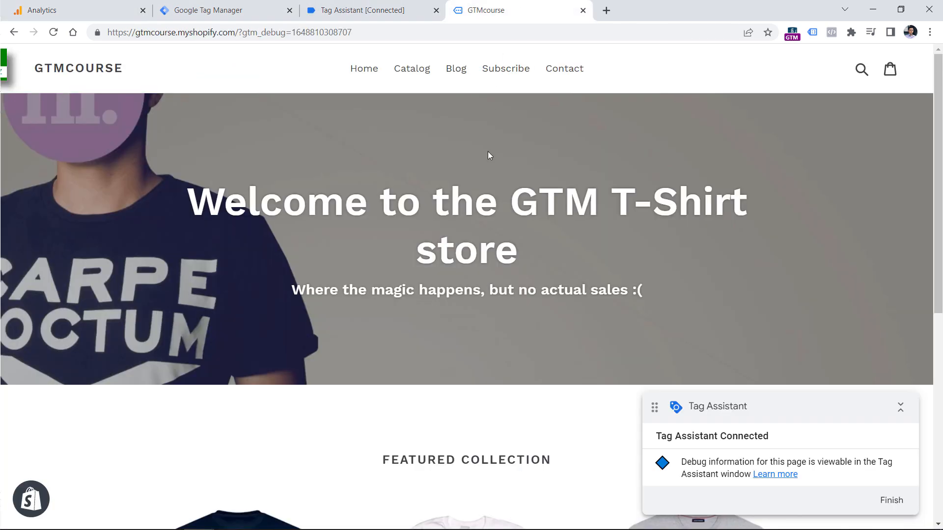
{"action": "key", "text": "ctrl+shift+j"}
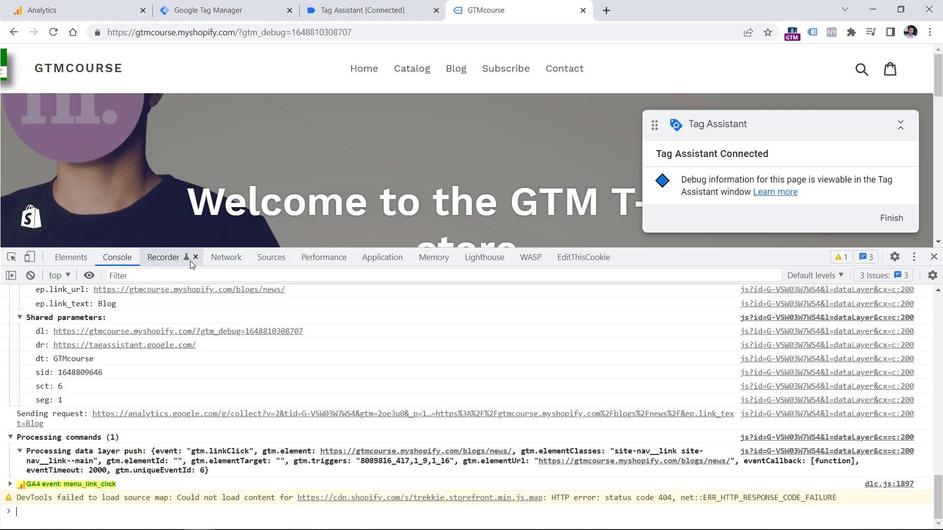
{"action": "left_click", "coordinate": [29, 275]}
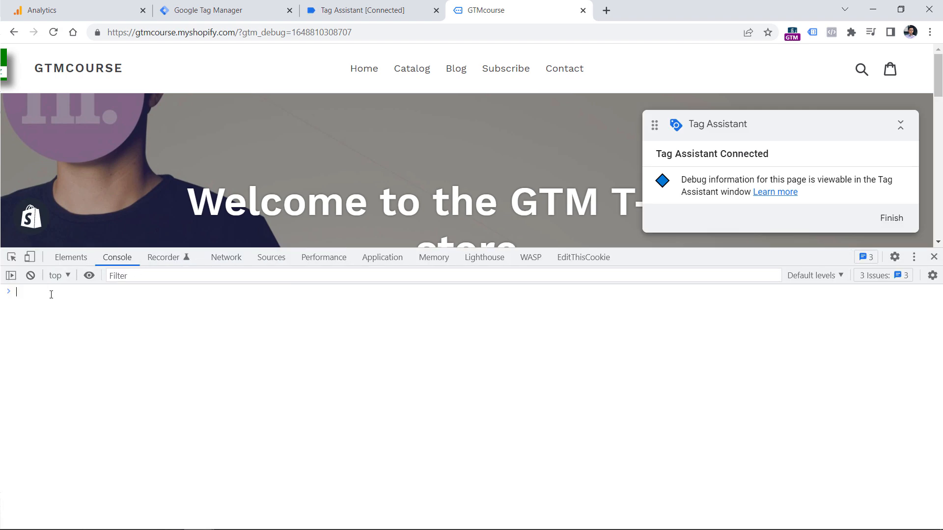
{"action": "type", "text": "dataLayer.push({'event' : 'login', 'login_status' : true})"}
{"action": "key", "text": "Return"}
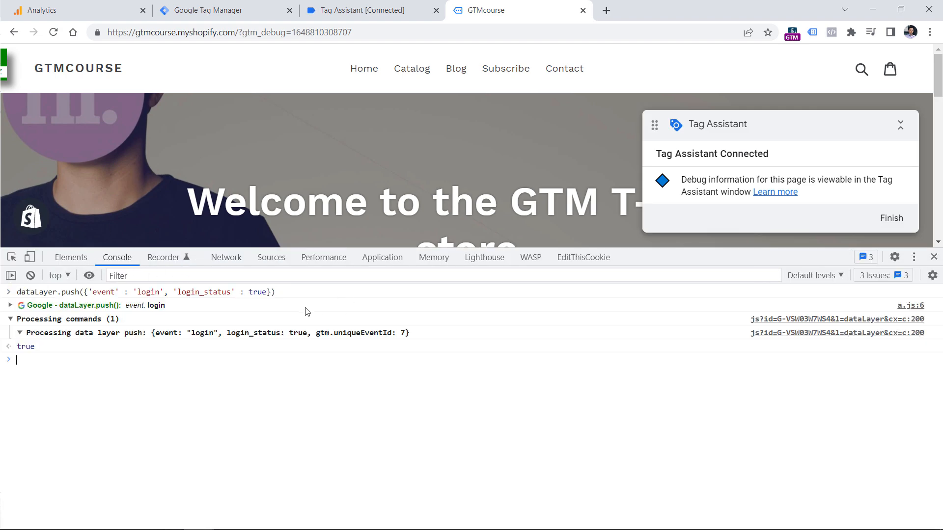
- Check the dlv - login_status variable on the login event in Tag Assistant
{"action": "left_click", "coordinate": [362, 10]}
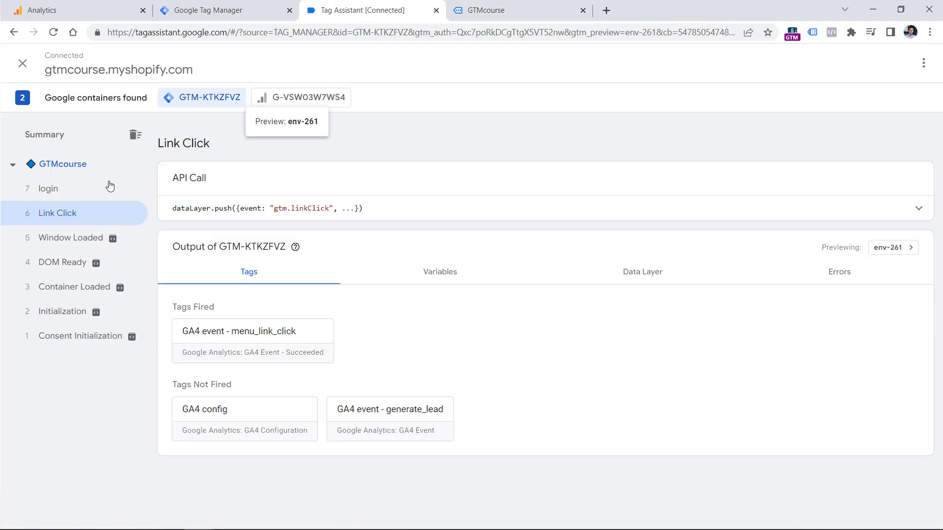
{"action": "left_click", "coordinate": [432, 272]}
{"action": "scroll", "coordinate": [354, 251], "scroll_direction": "down", "scroll_amount": 4}
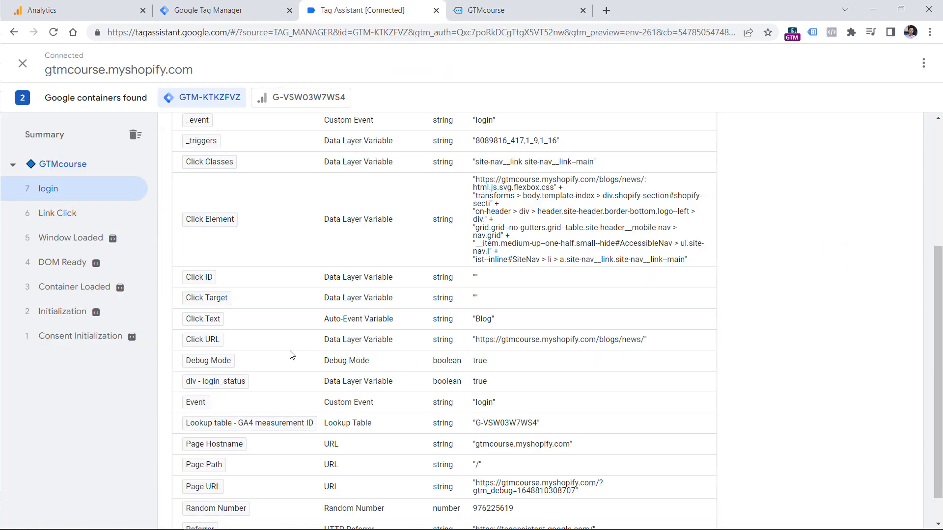
- Open the store's Subscribe menu link, check its Link Click event in Tag Assistant, and inspect login_status on the newest menu_link_click event in Analytics DebugView
{"action": "left_click", "coordinate": [482, 6]}
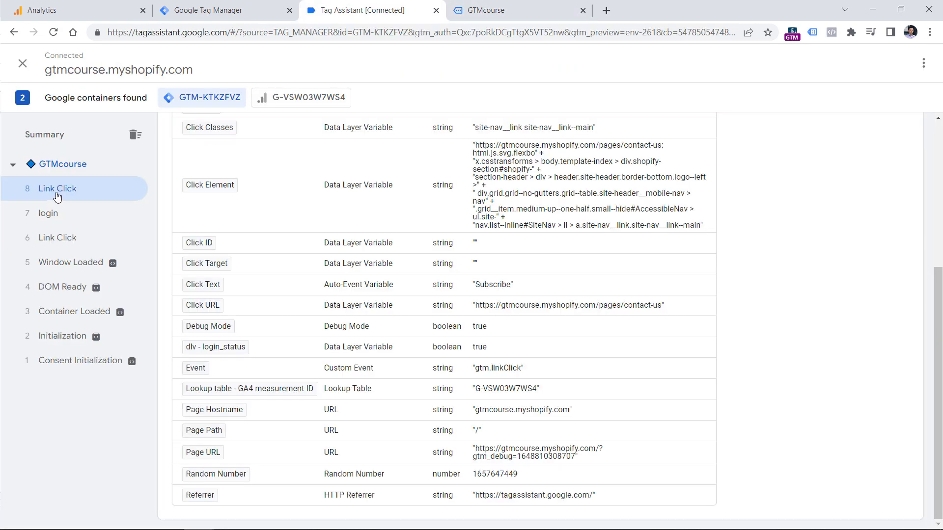
{"action": "left_click", "coordinate": [58, 195]}
{"action": "left_click", "coordinate": [116, 4]}
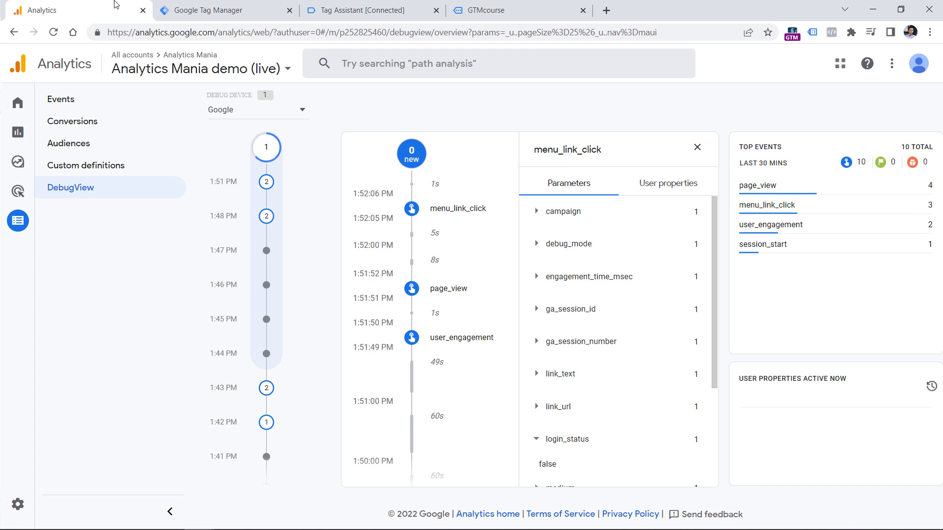
{"action": "left_click", "coordinate": [412, 159]}
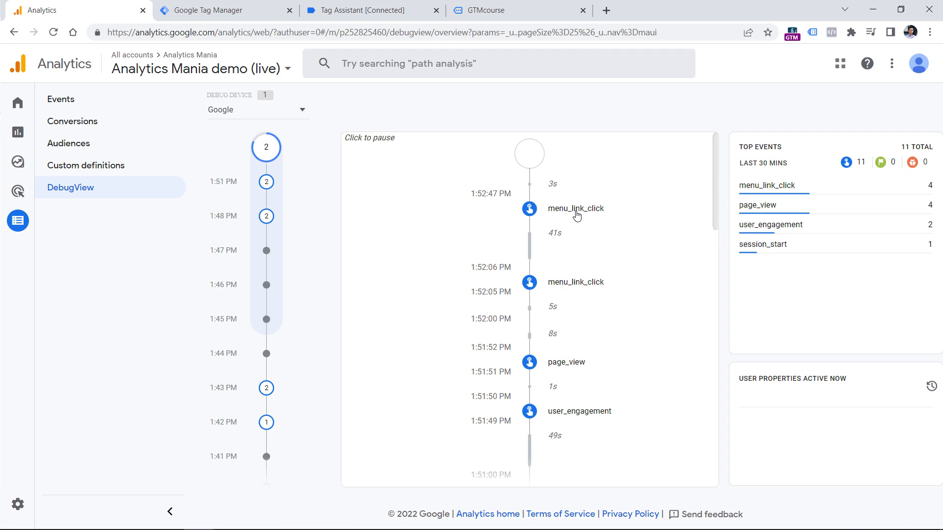
{"action": "left_click", "coordinate": [576, 214]}
{"action": "left_click", "coordinate": [565, 439]}
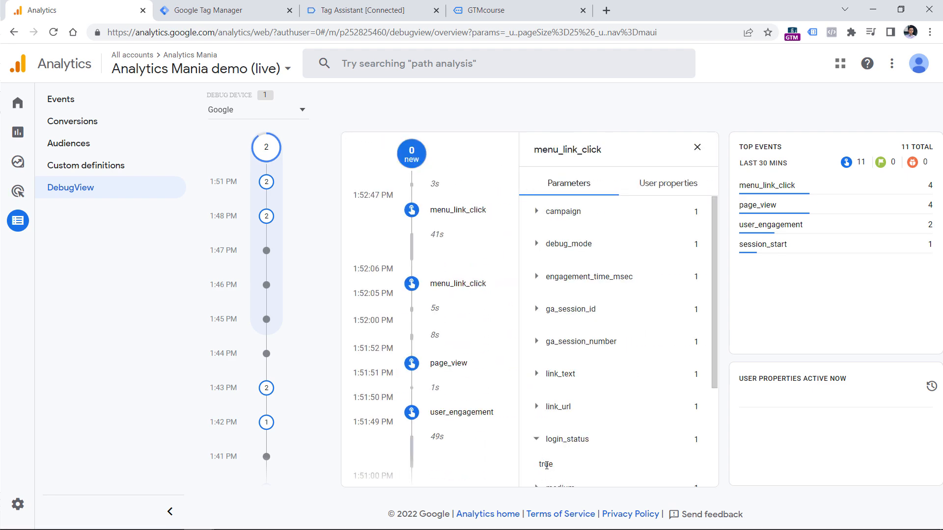
- Open the GA4 config tag in Tag Manager and review its login_status field under Fields to Set
{"action": "key", "text": "ctrl+Tab"}
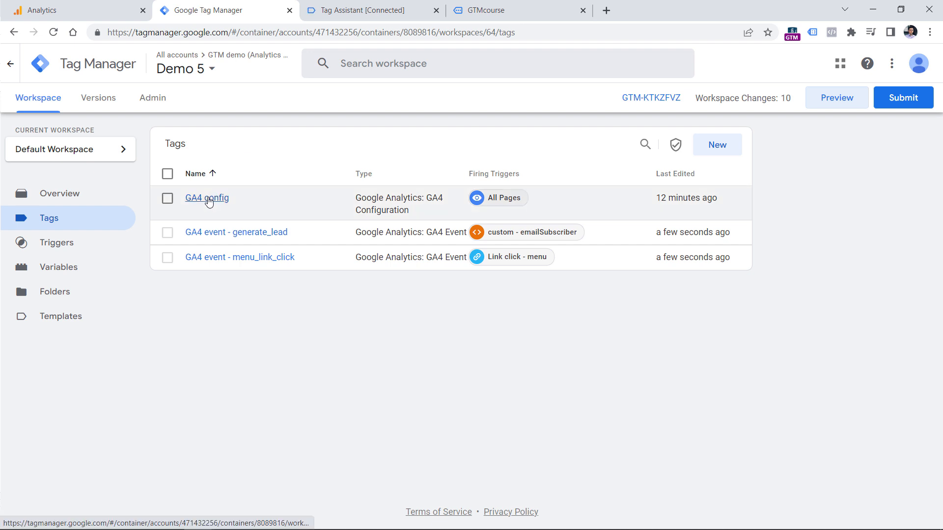
{"action": "left_click", "coordinate": [208, 199]}
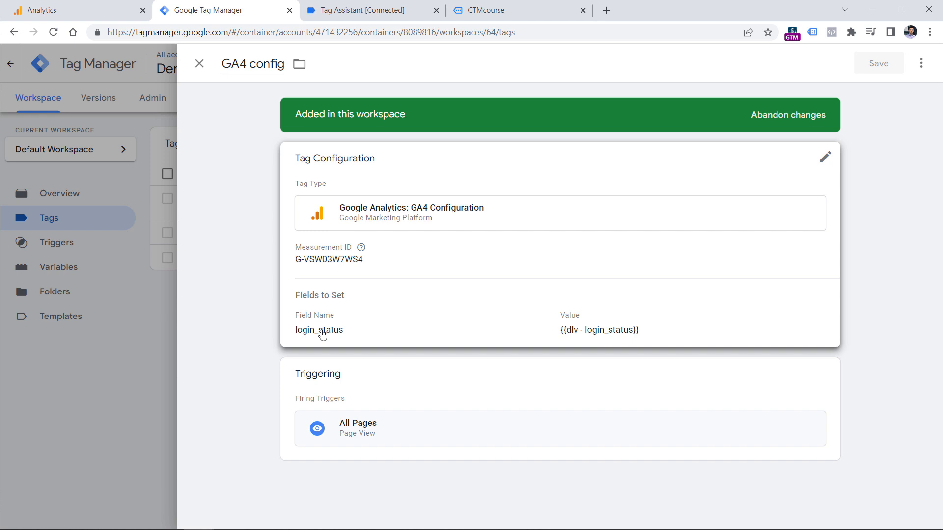
{"action": "mouse_move", "coordinate": [362, 251]}
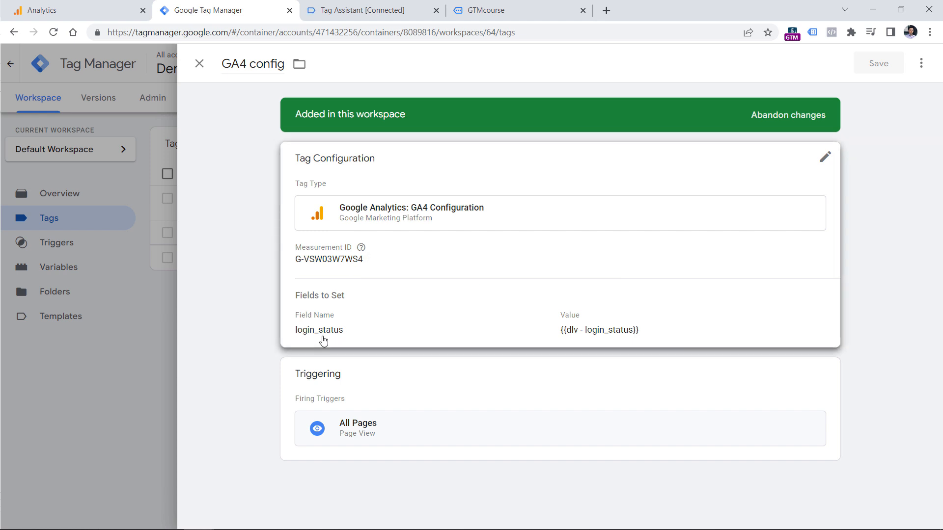